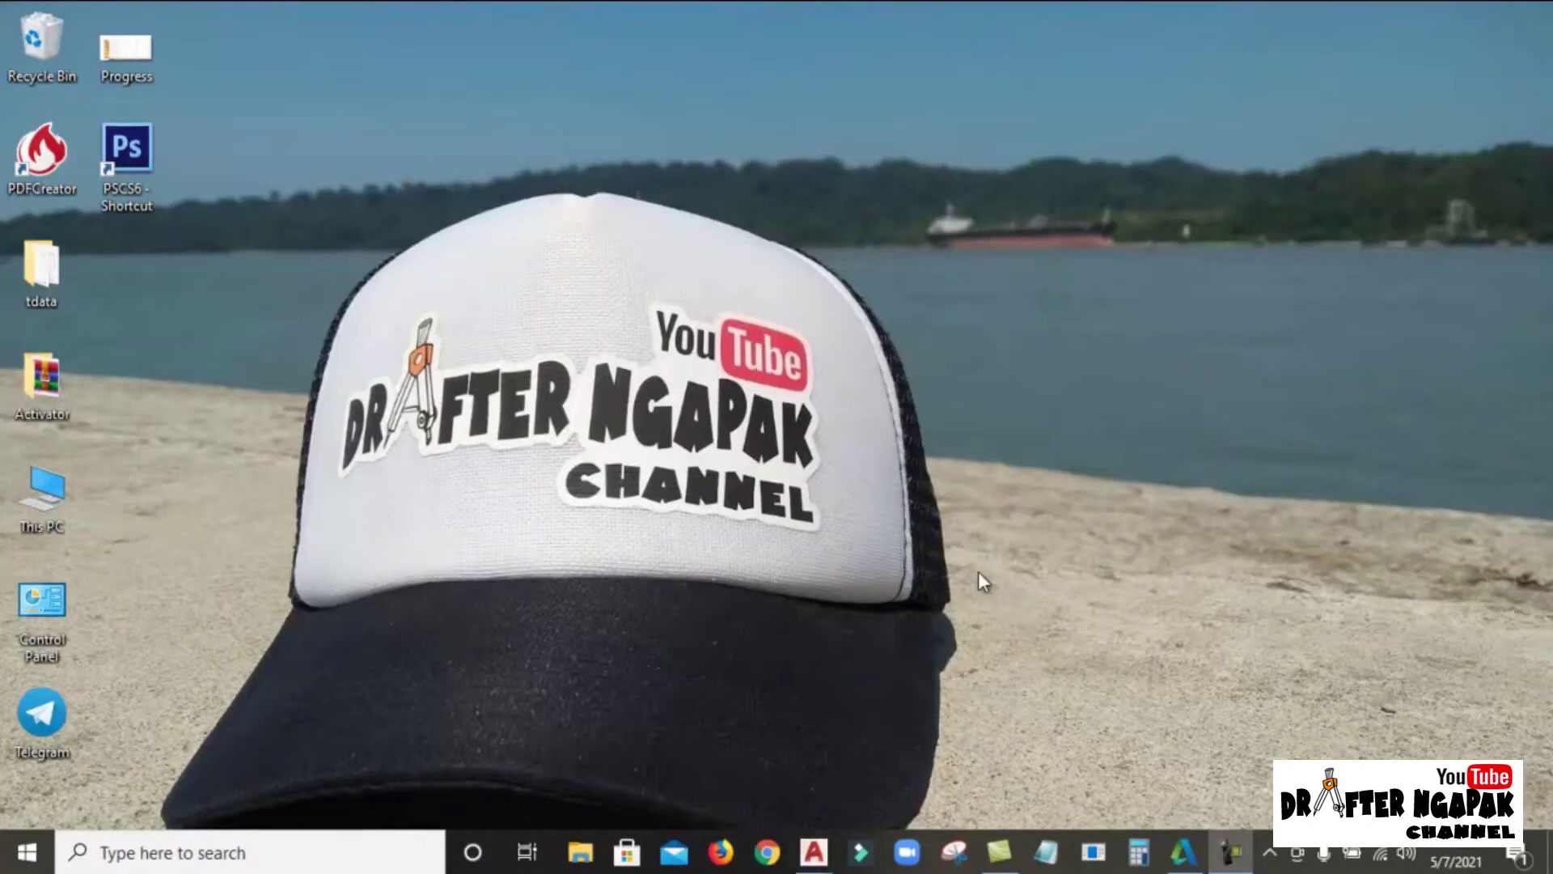
Step: Bring up Drawing3, showing its circle with an R48.9 radius dimension
left_click(811, 852)
left_click(1011, 760)
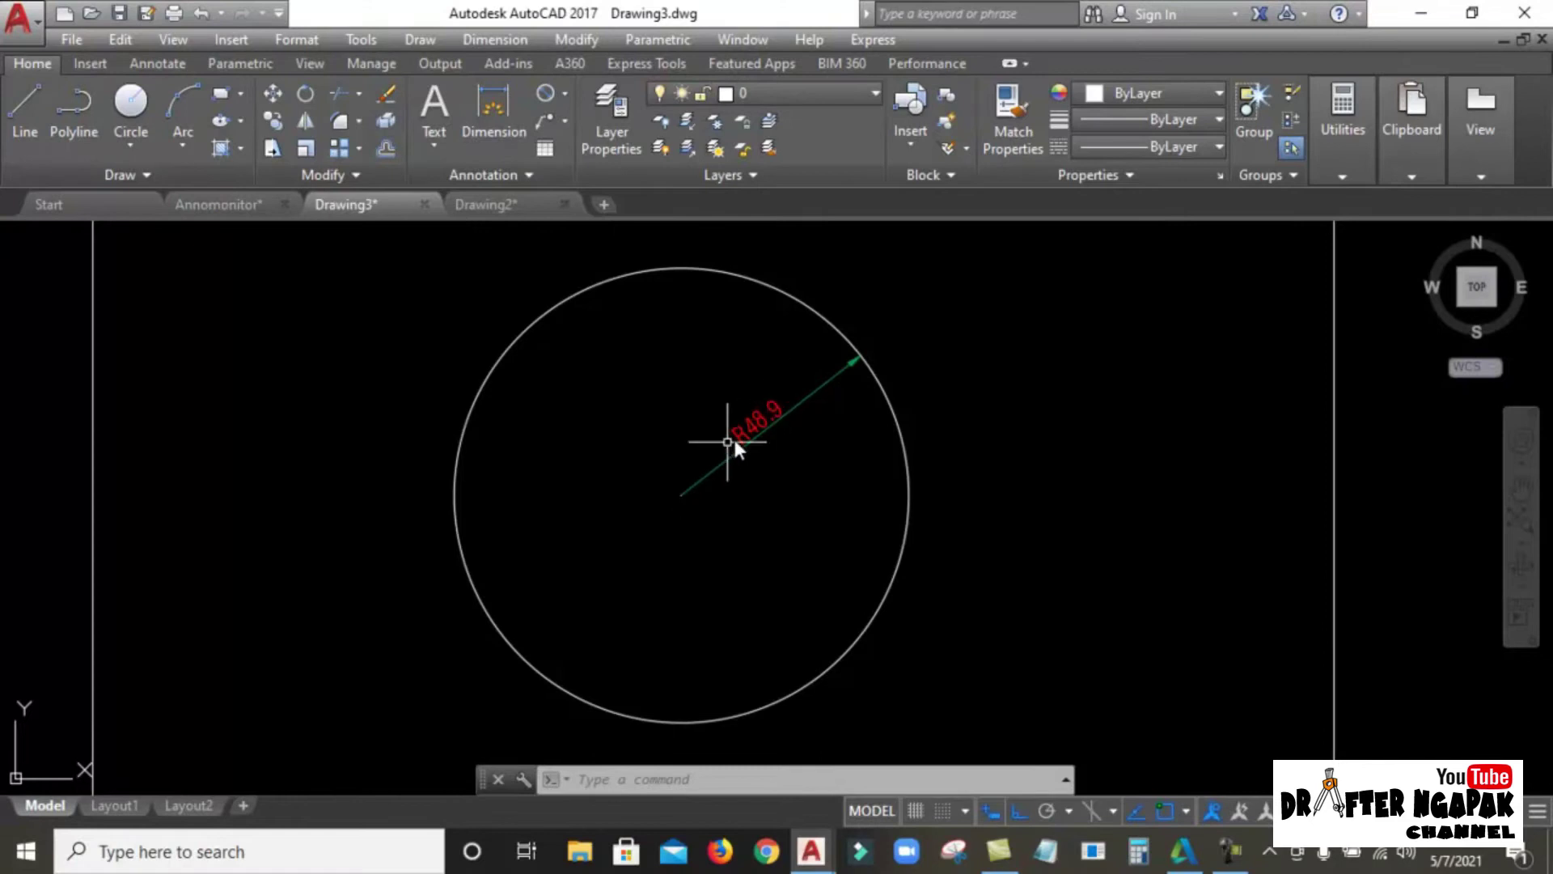
left_click(563, 91)
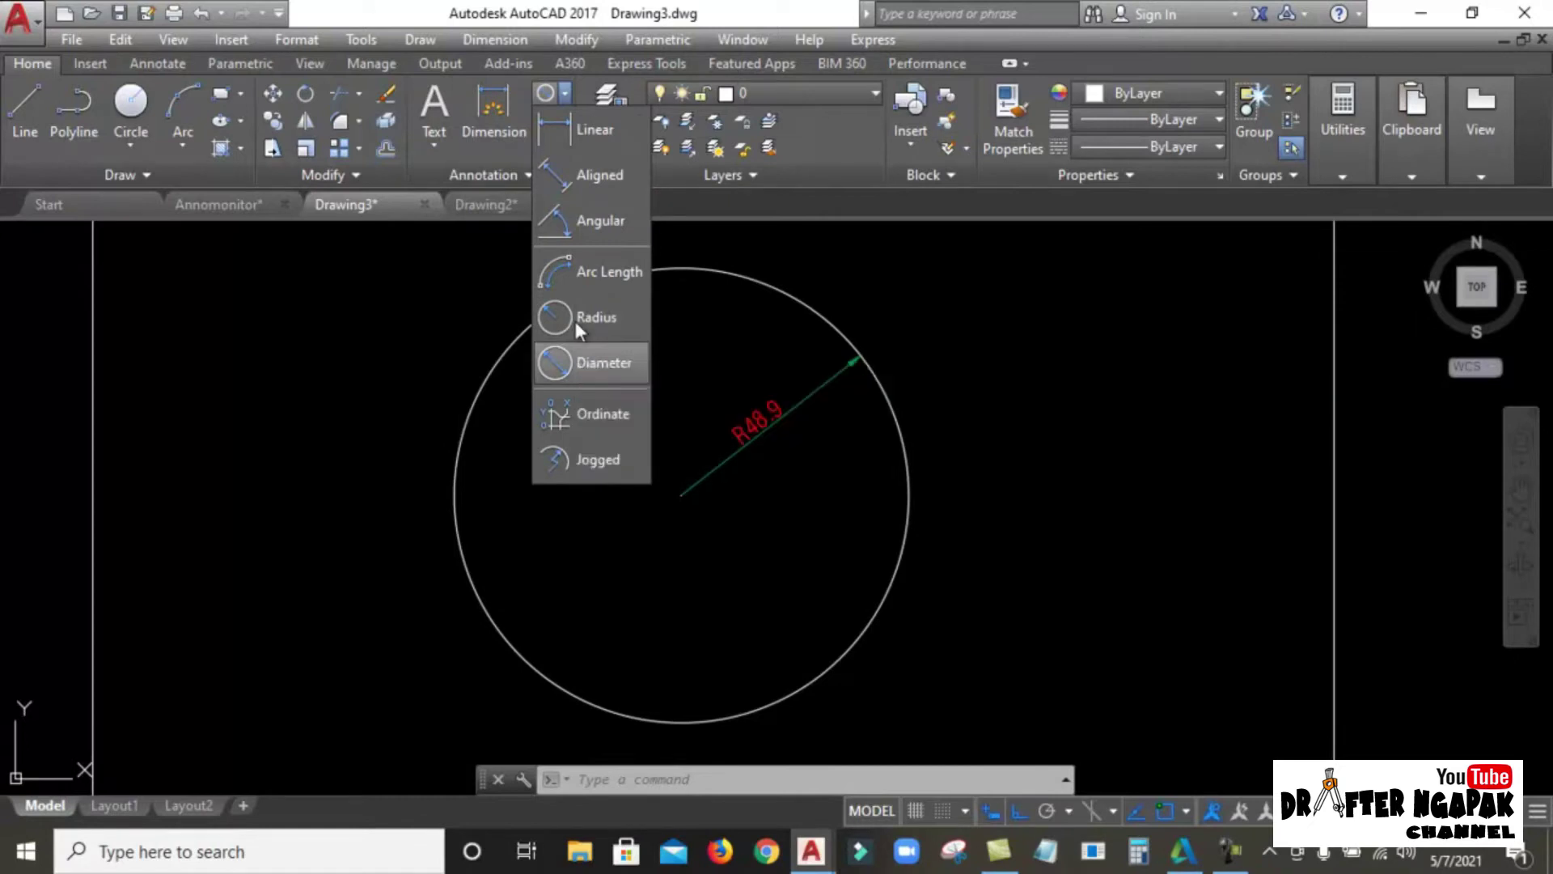
Step: Add a Ø97.8 diameter dimension to Drawing3's circle
left_click(563, 89)
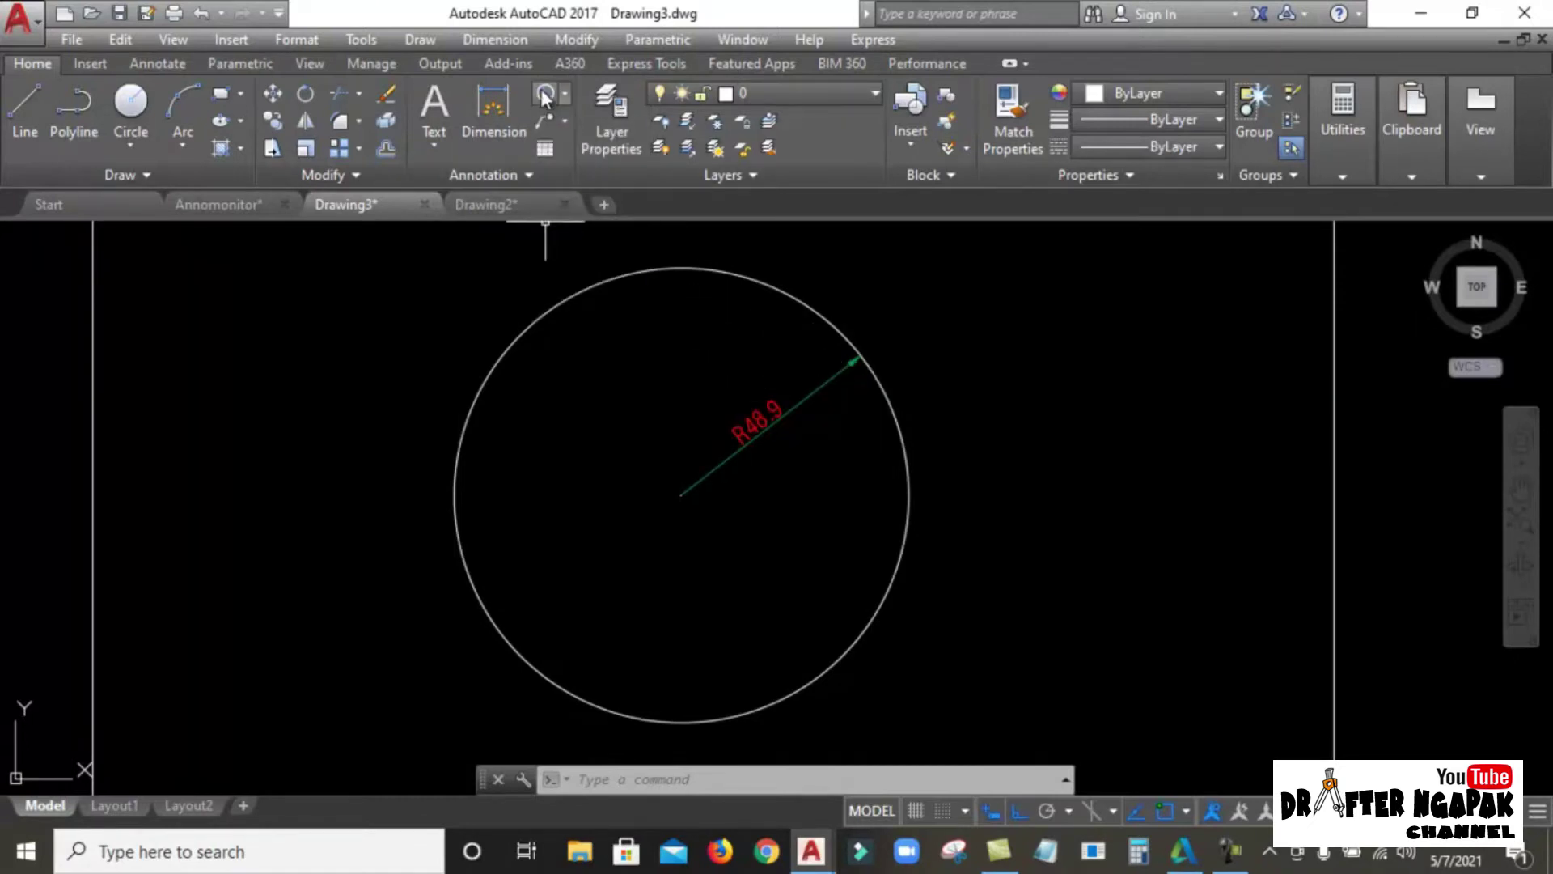
left_click(545, 94)
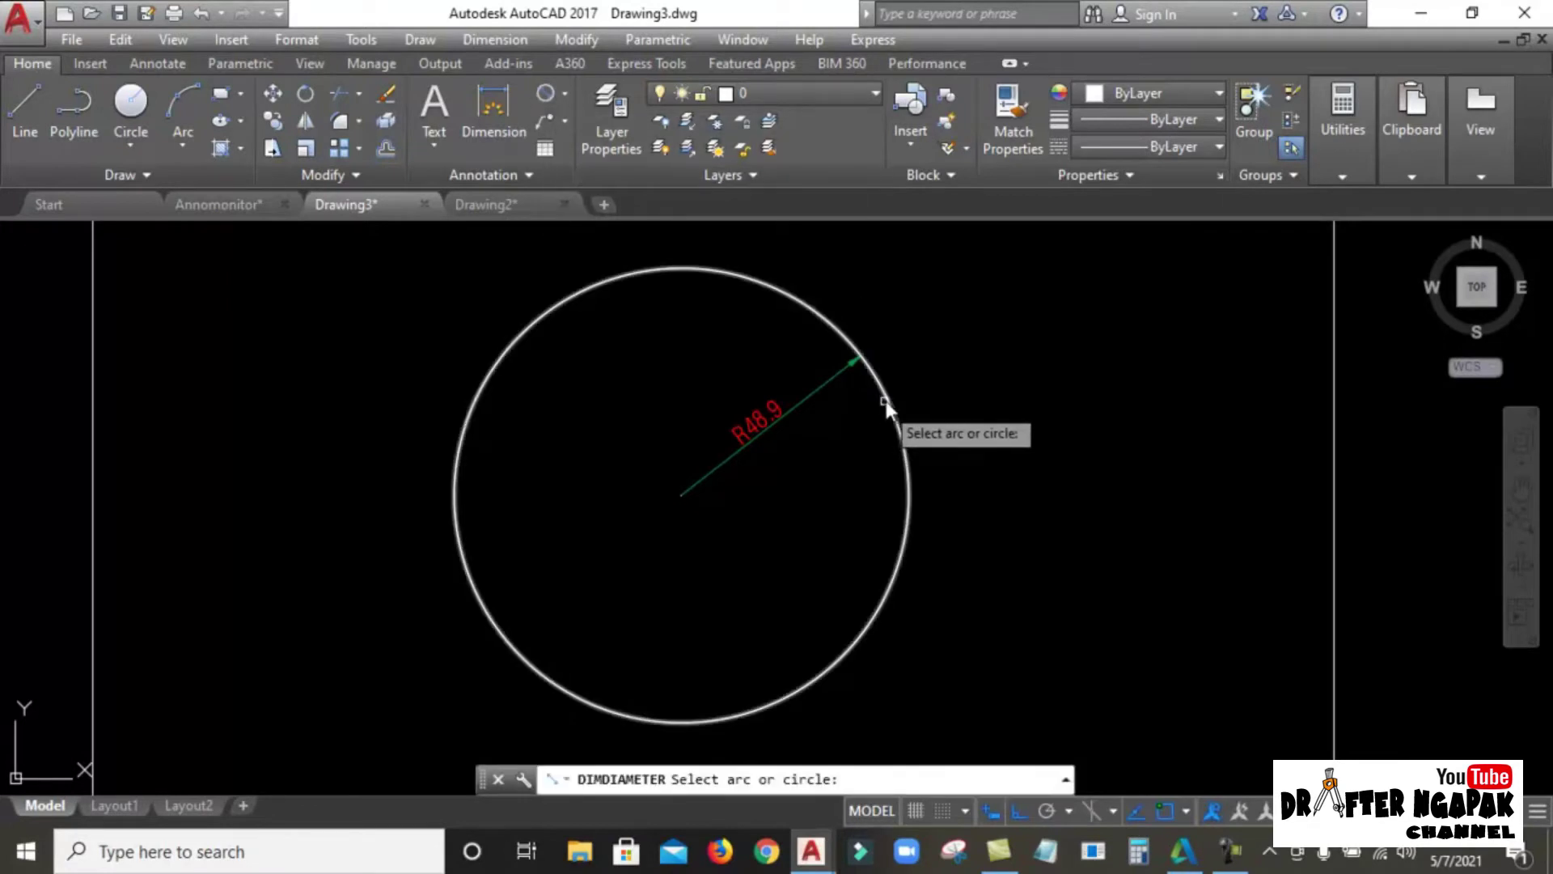
left_click(885, 397)
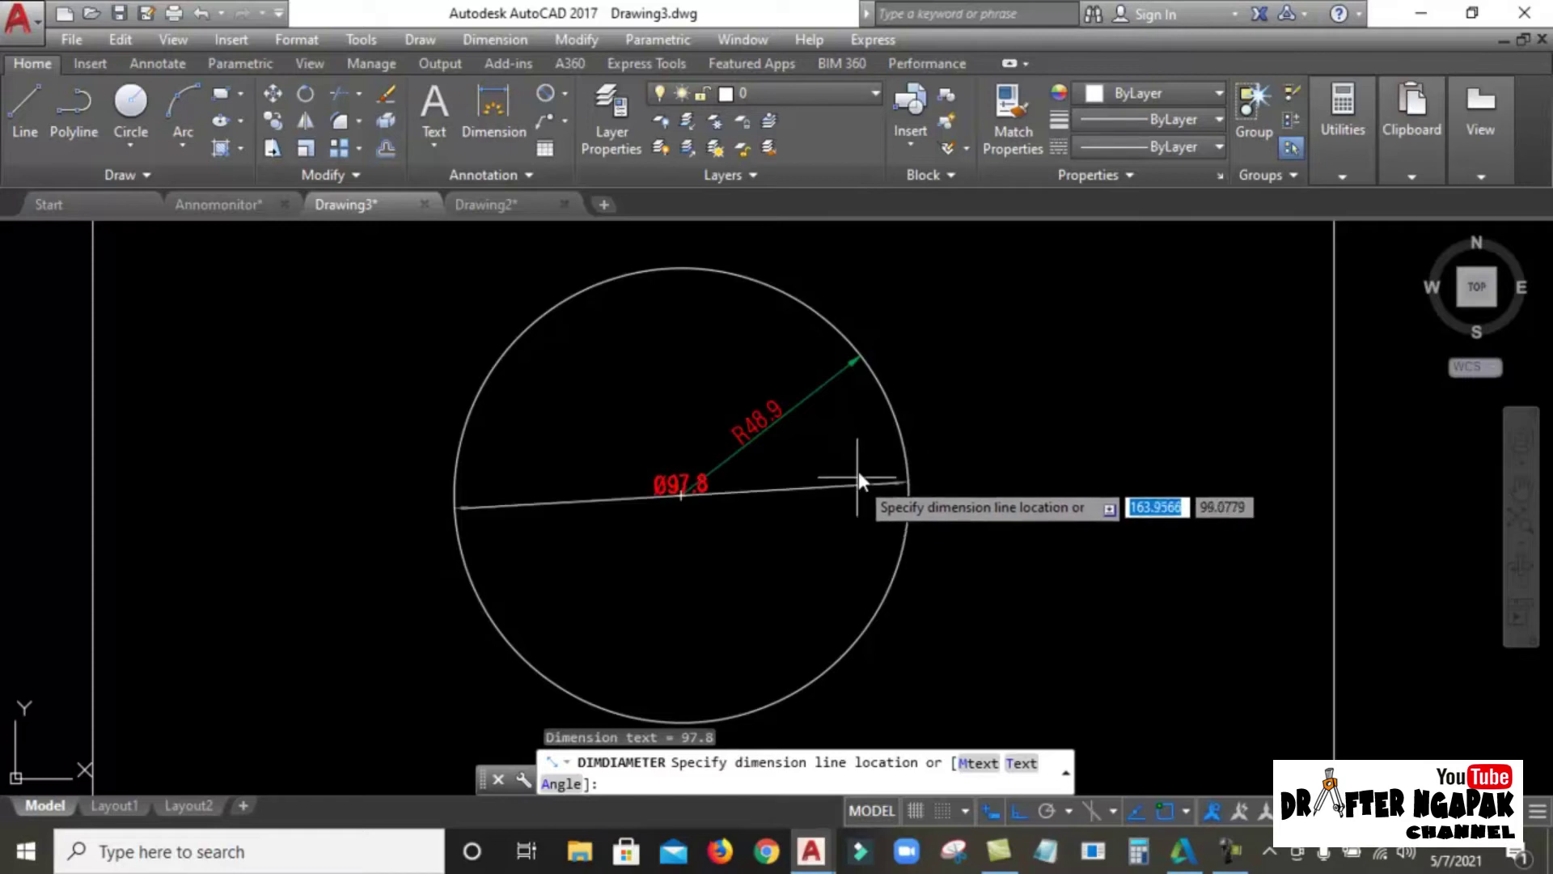
left_click(860, 457)
scroll(763, 465, "up", 4)
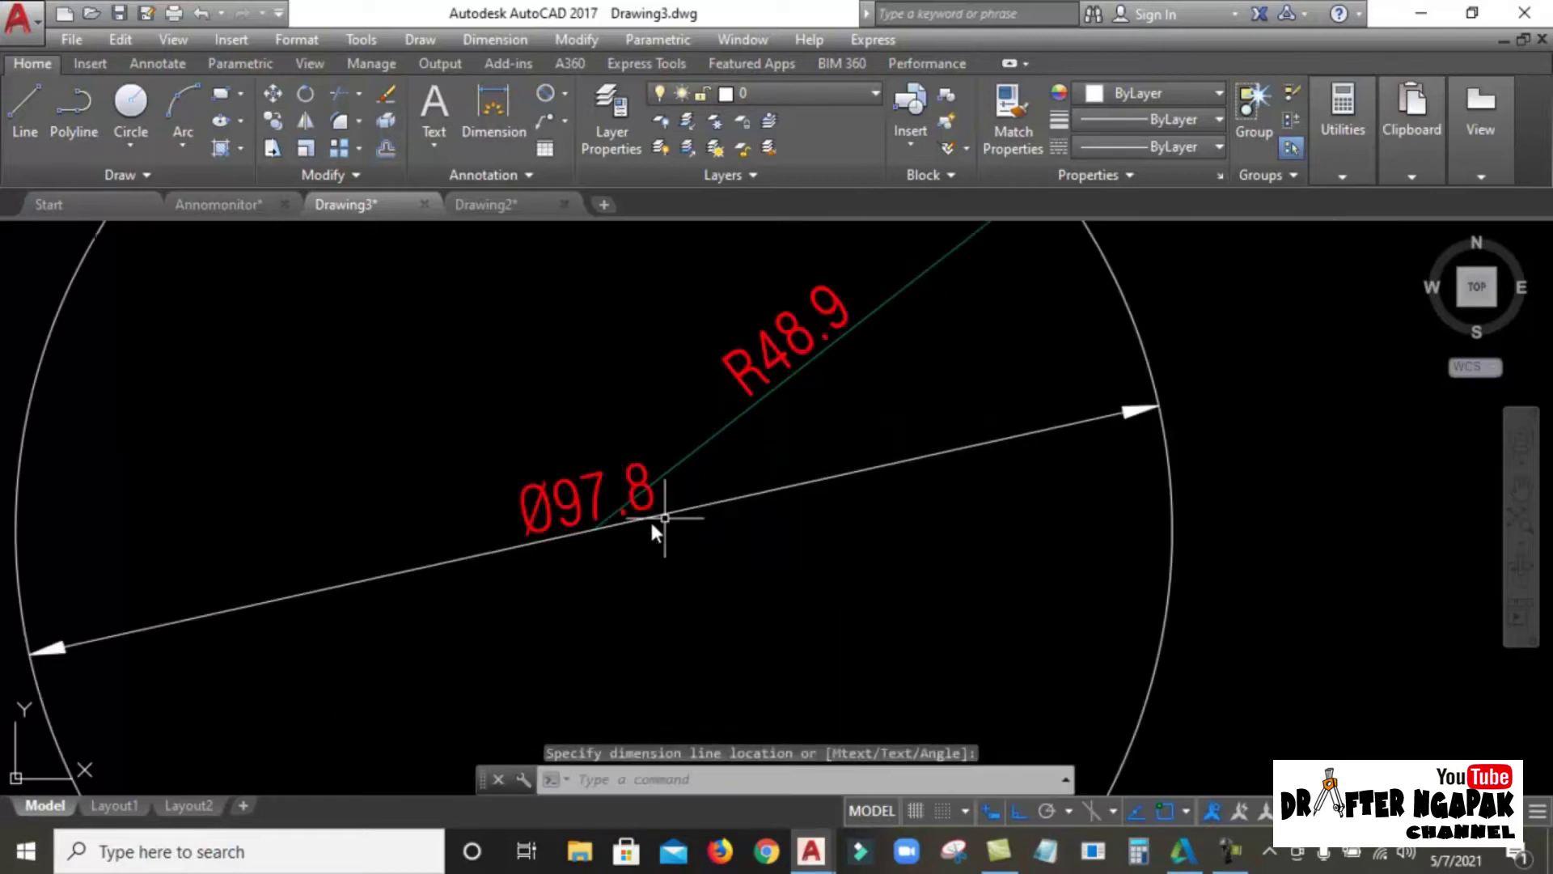
scroll(483, 542, "down", 1)
scroll(457, 586, "down", 1)
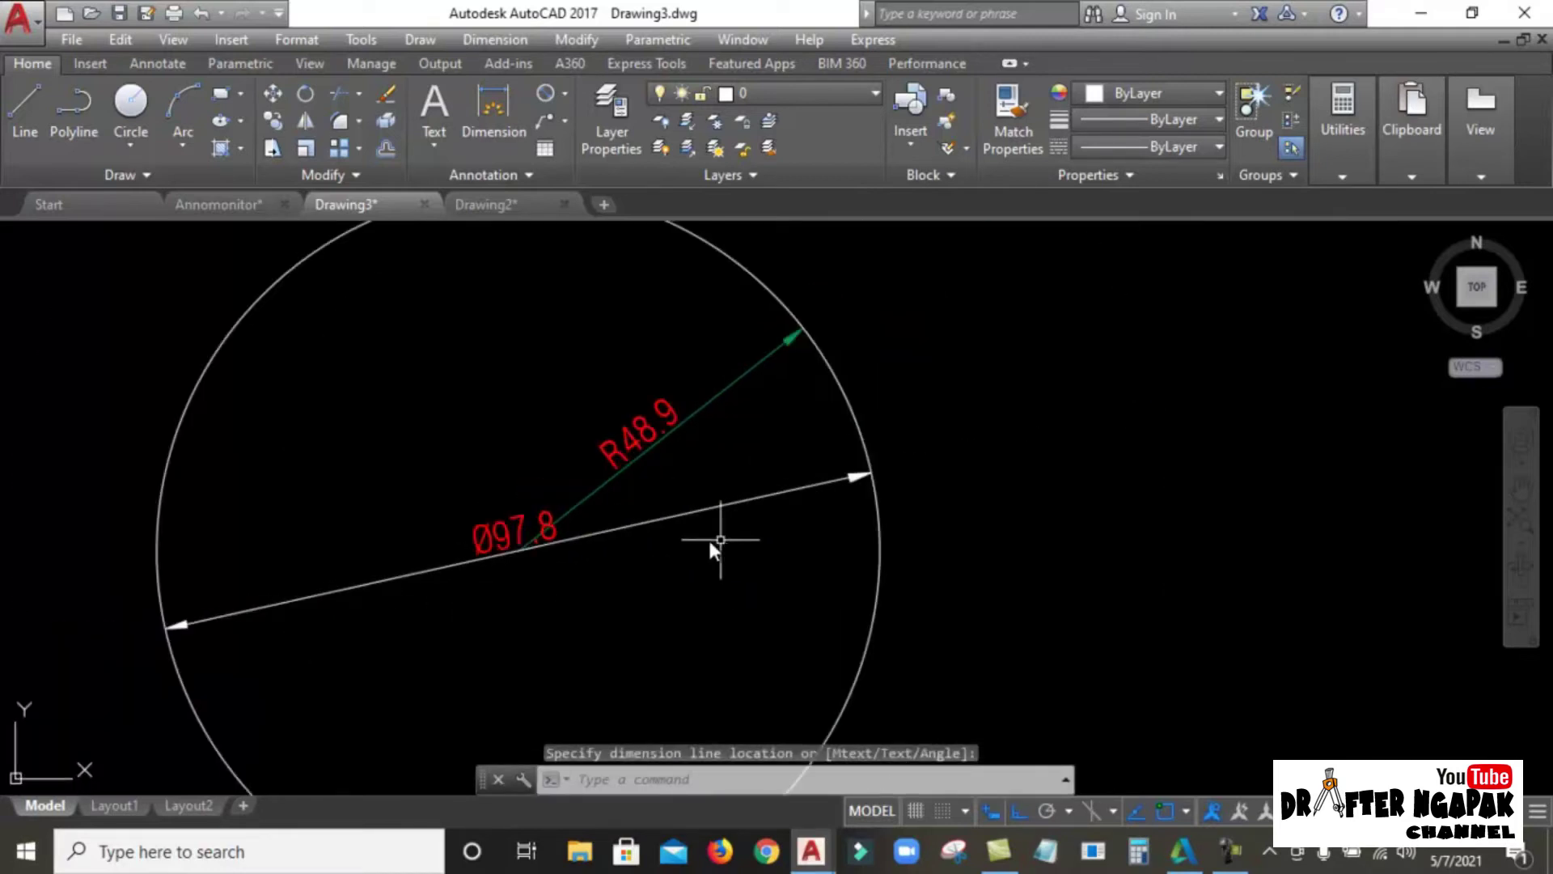
Step: Add a second R48.9 radius dimension to the circle, then switch to Drawing2
left_click(566, 94)
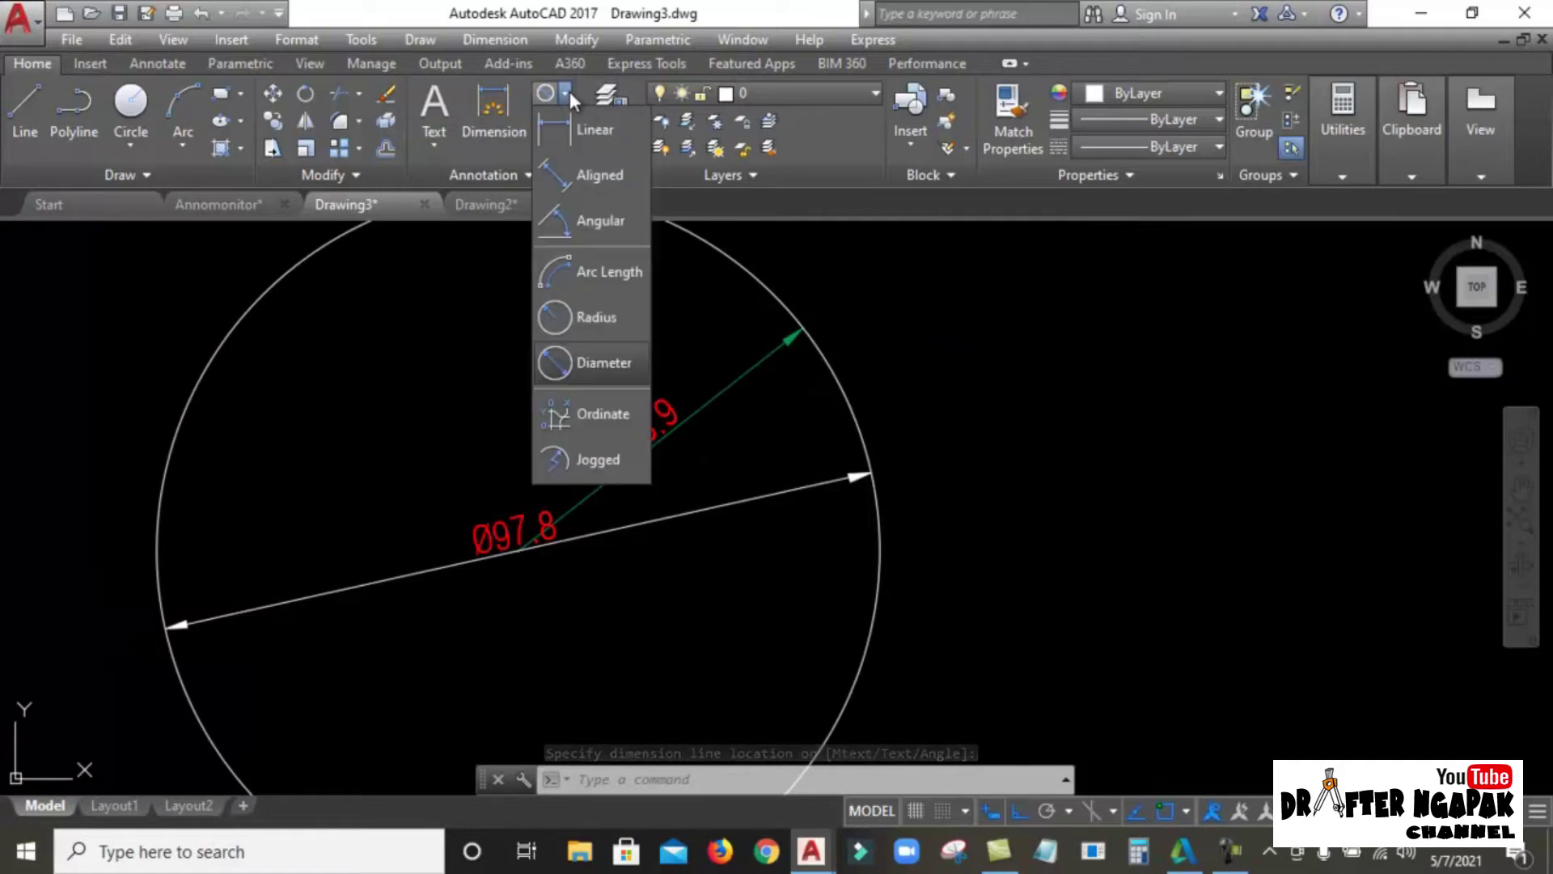
left_click(584, 318)
left_click(799, 317)
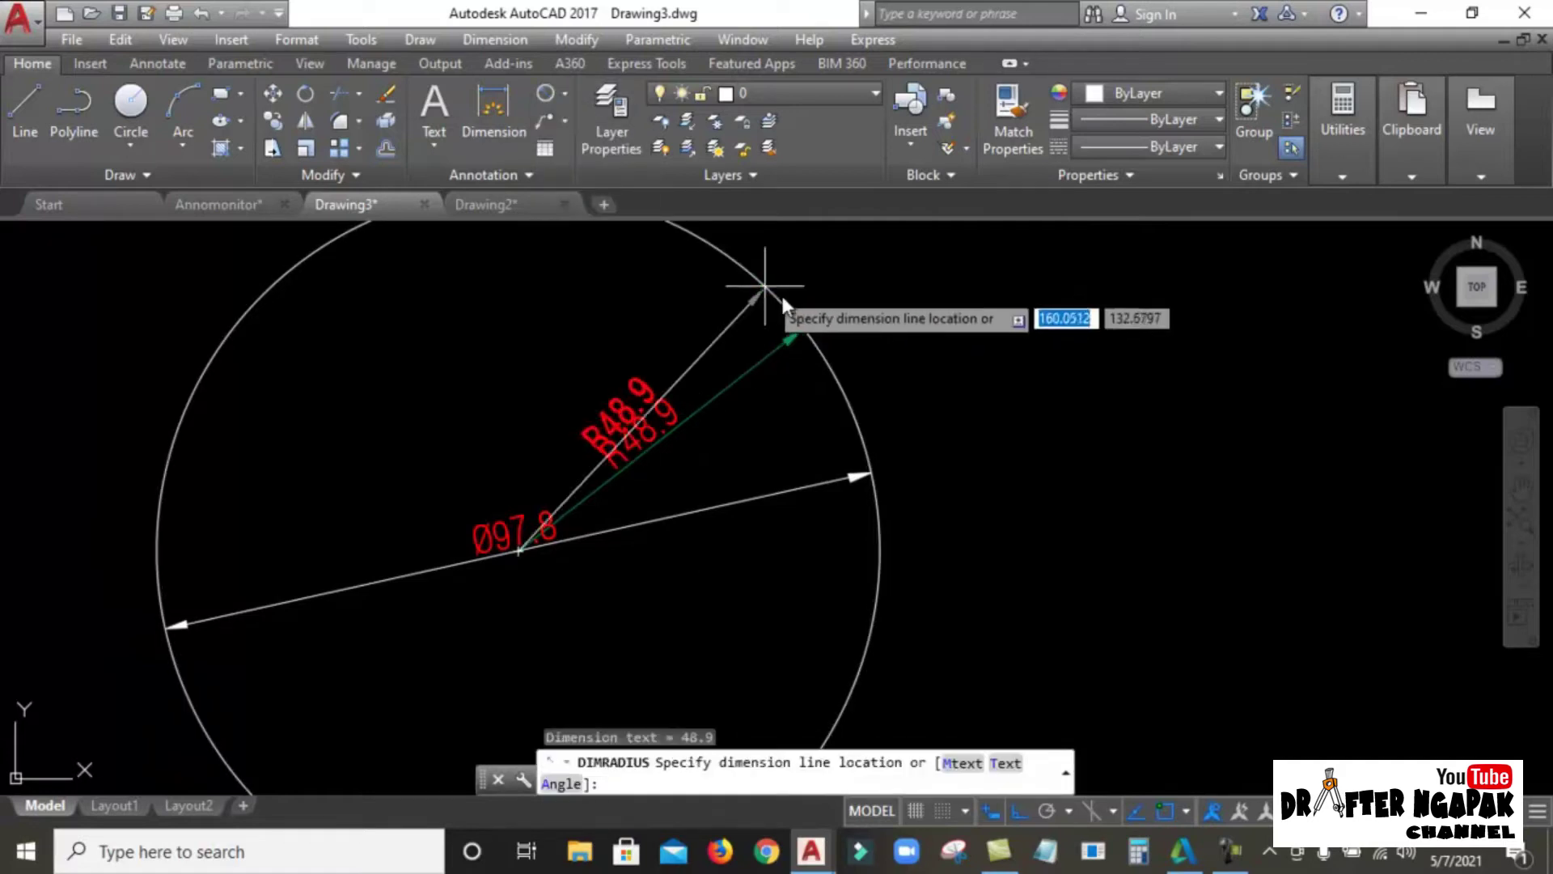
left_click(944, 605)
scroll(579, 535, "down", 2)
mouse_move(549, 485)
middle_mouse_down()
mouse_move(603, 439)
mouse_move(666, 440)
mouse_move(675, 471)
middle_mouse_up()
left_click(508, 204)
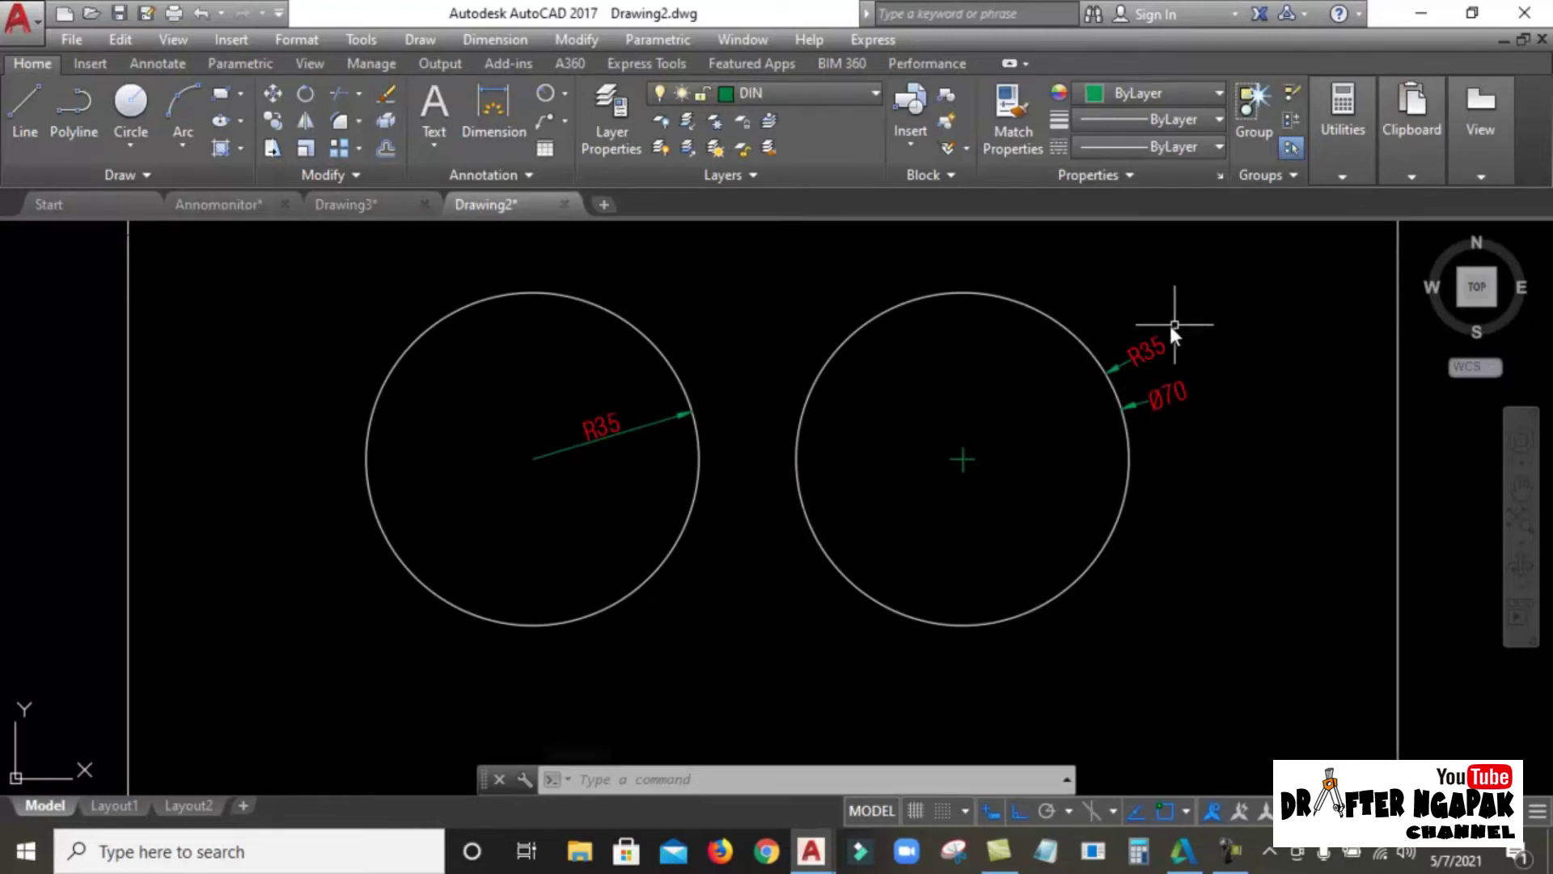
Step: Zoom and pan around Drawing2 to inspect the right circle's stacked R35 and Ø70 dimensions
scroll(1147, 327, "up", 5)
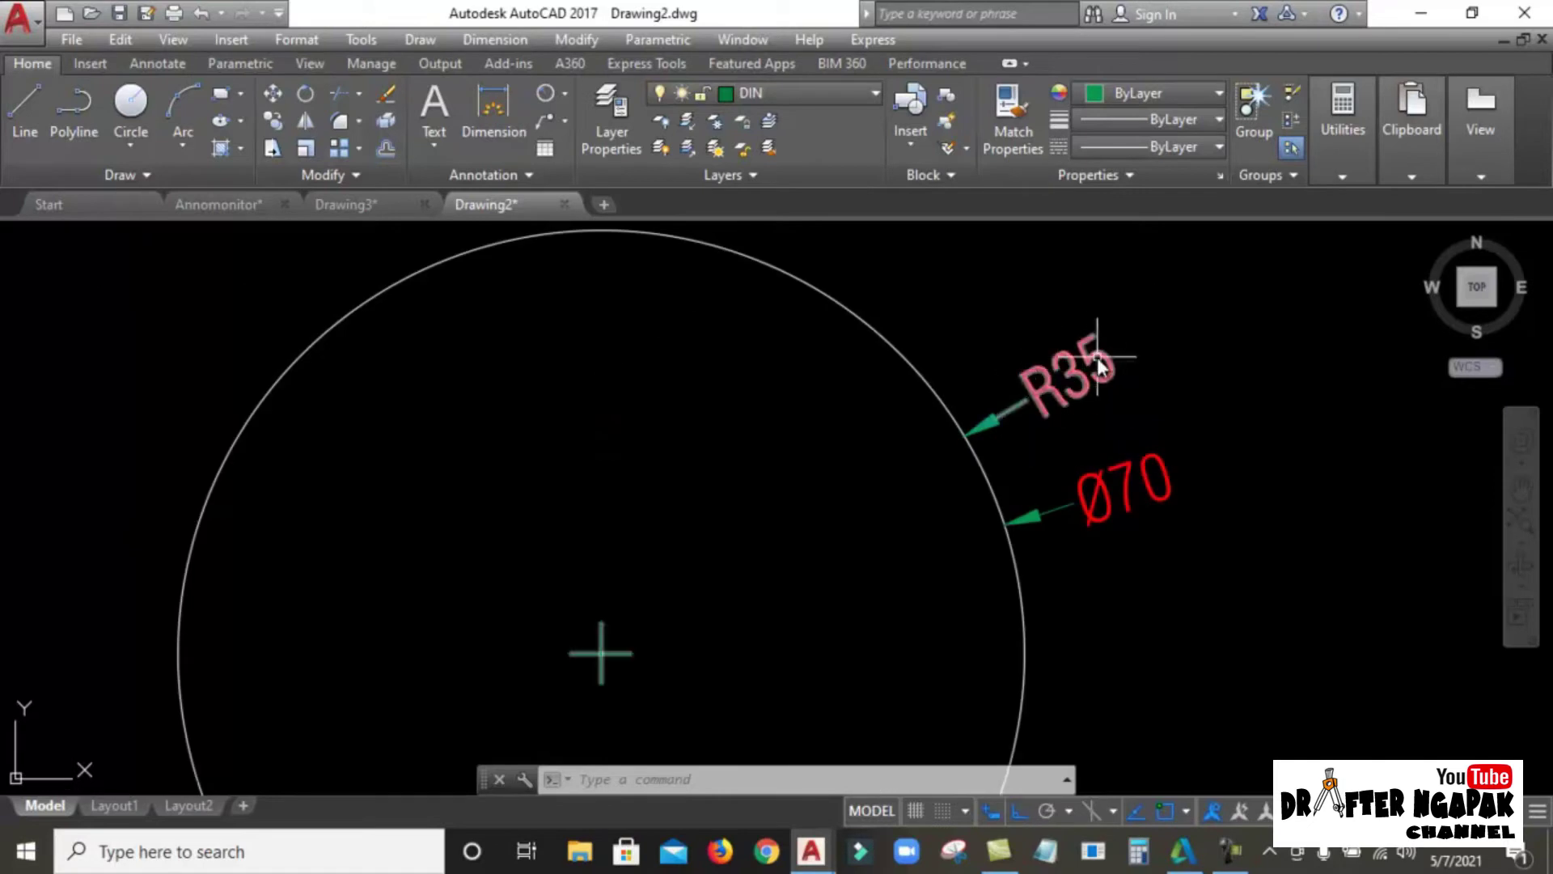
scroll(1106, 496, "down", 2)
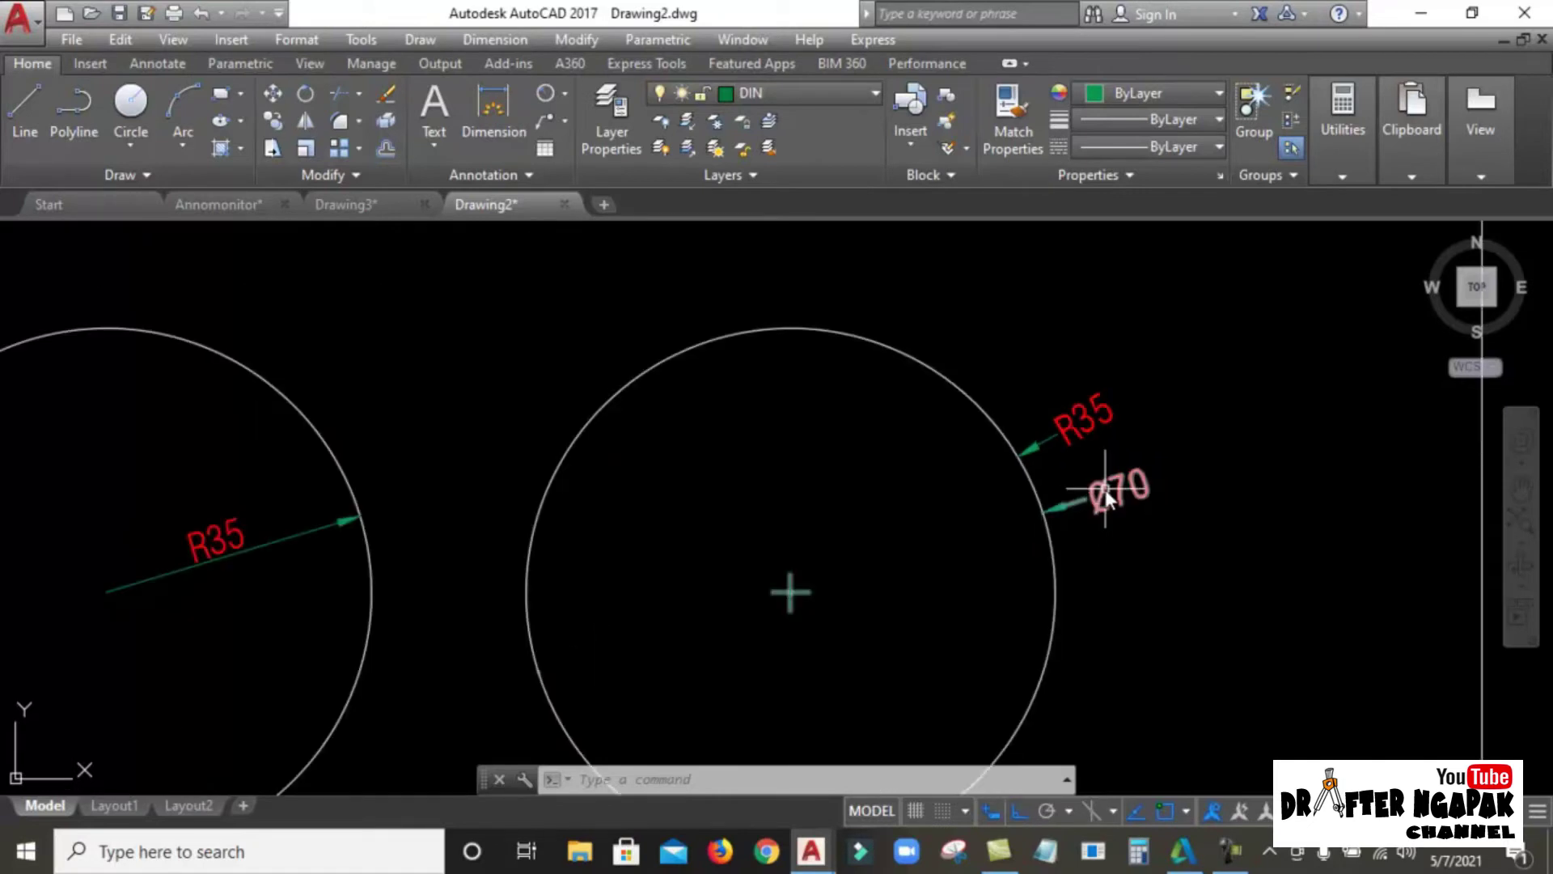
scroll(1140, 413, "down", 2)
scroll(666, 541, "up", 2)
scroll(702, 493, "down", 2)
middle_click_drag(702, 493, 741, 445)
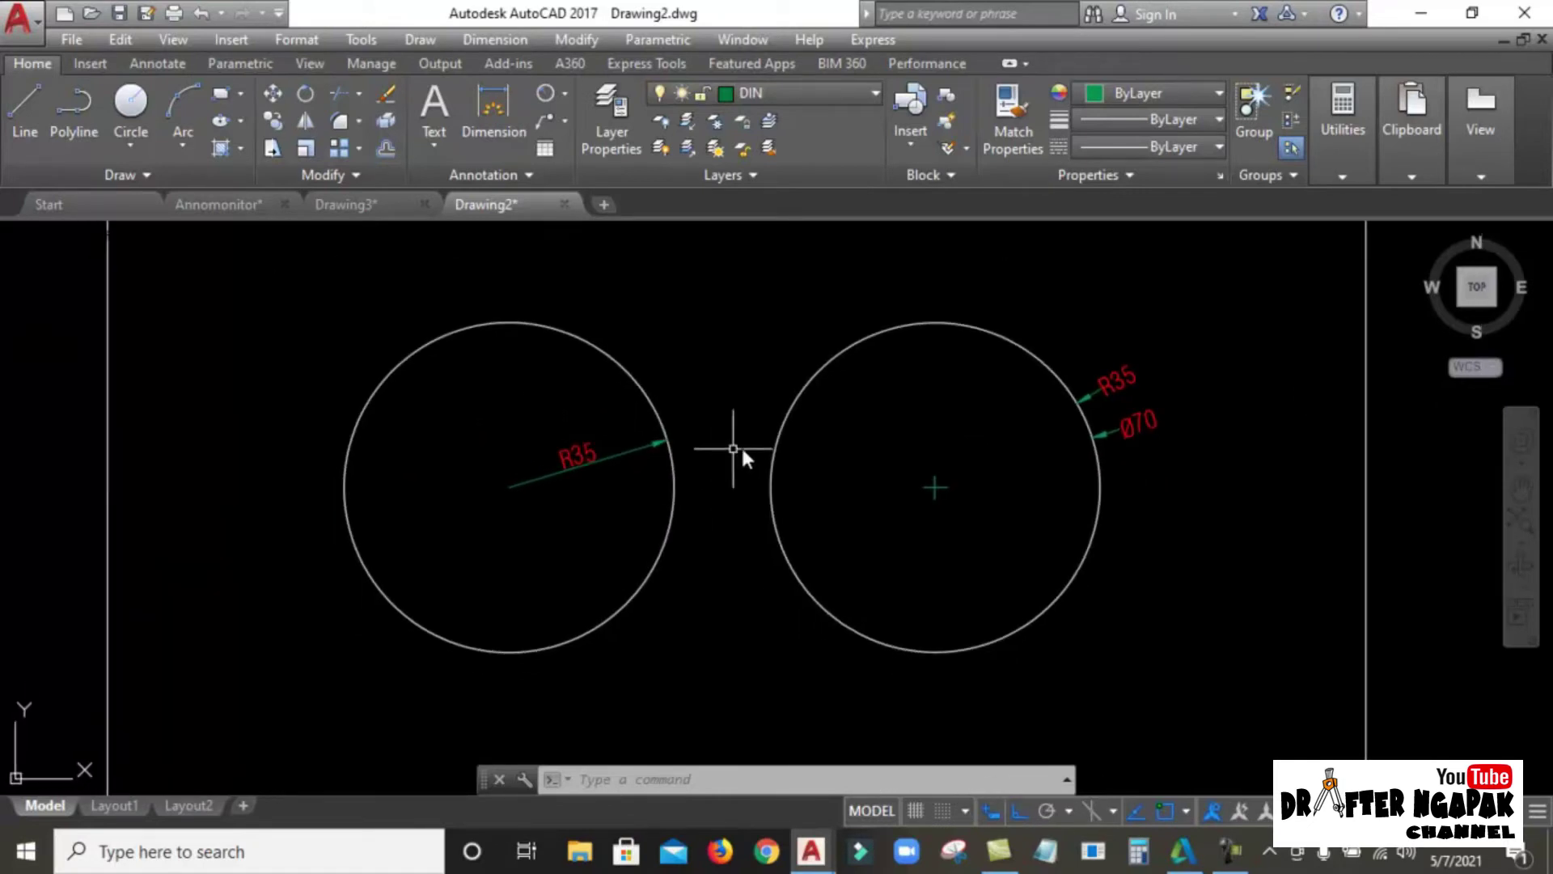
scroll(718, 422, "up", 2)
middle_click_drag(1245, 360, 1035, 376)
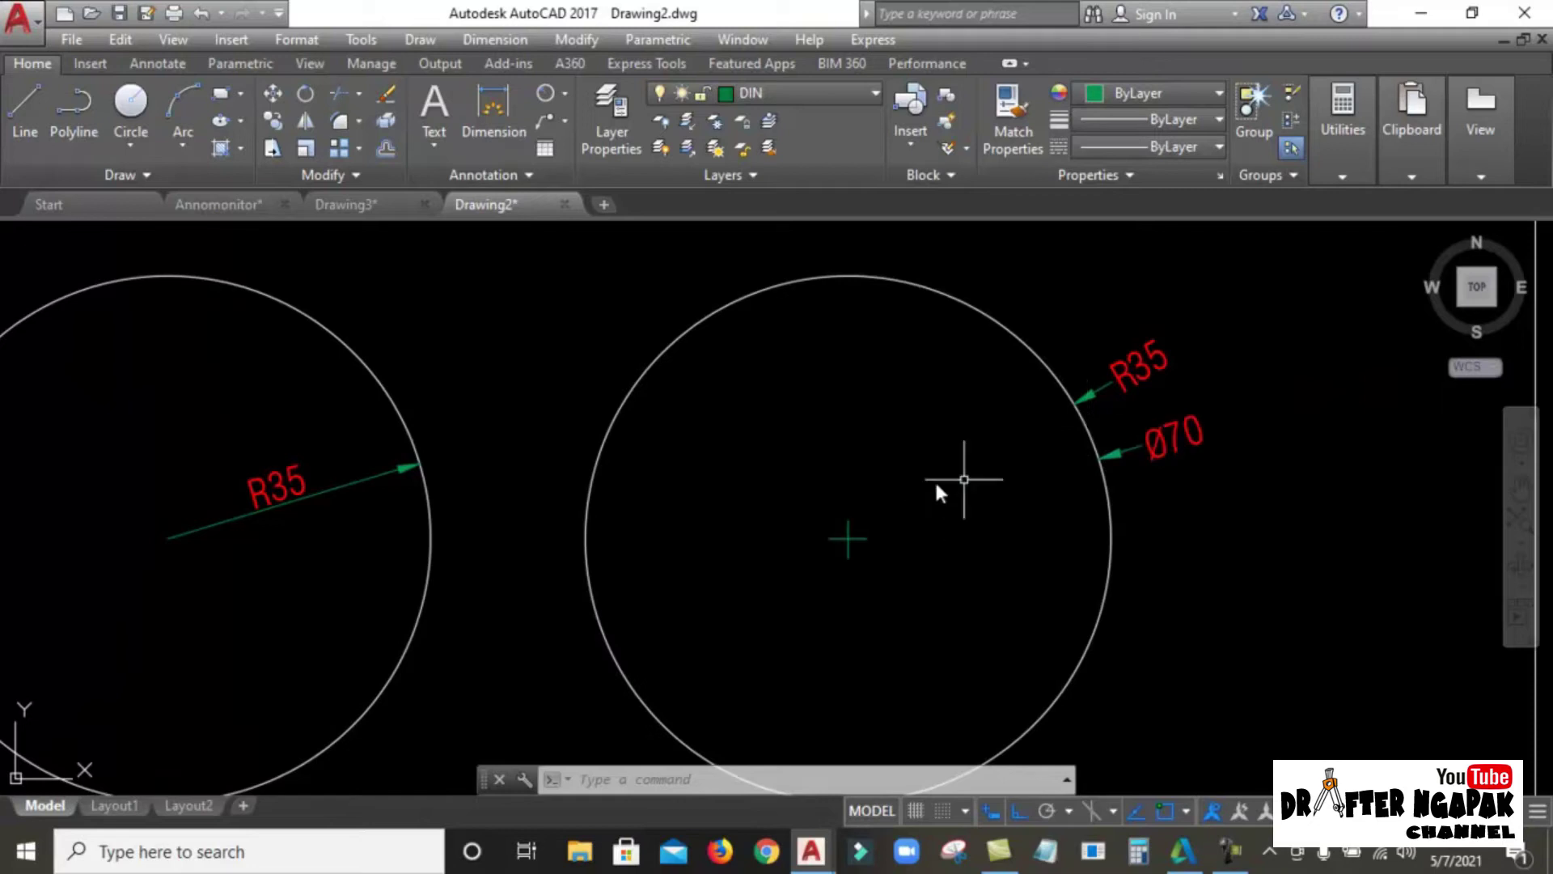
middle_click_drag(745, 462, 922, 423)
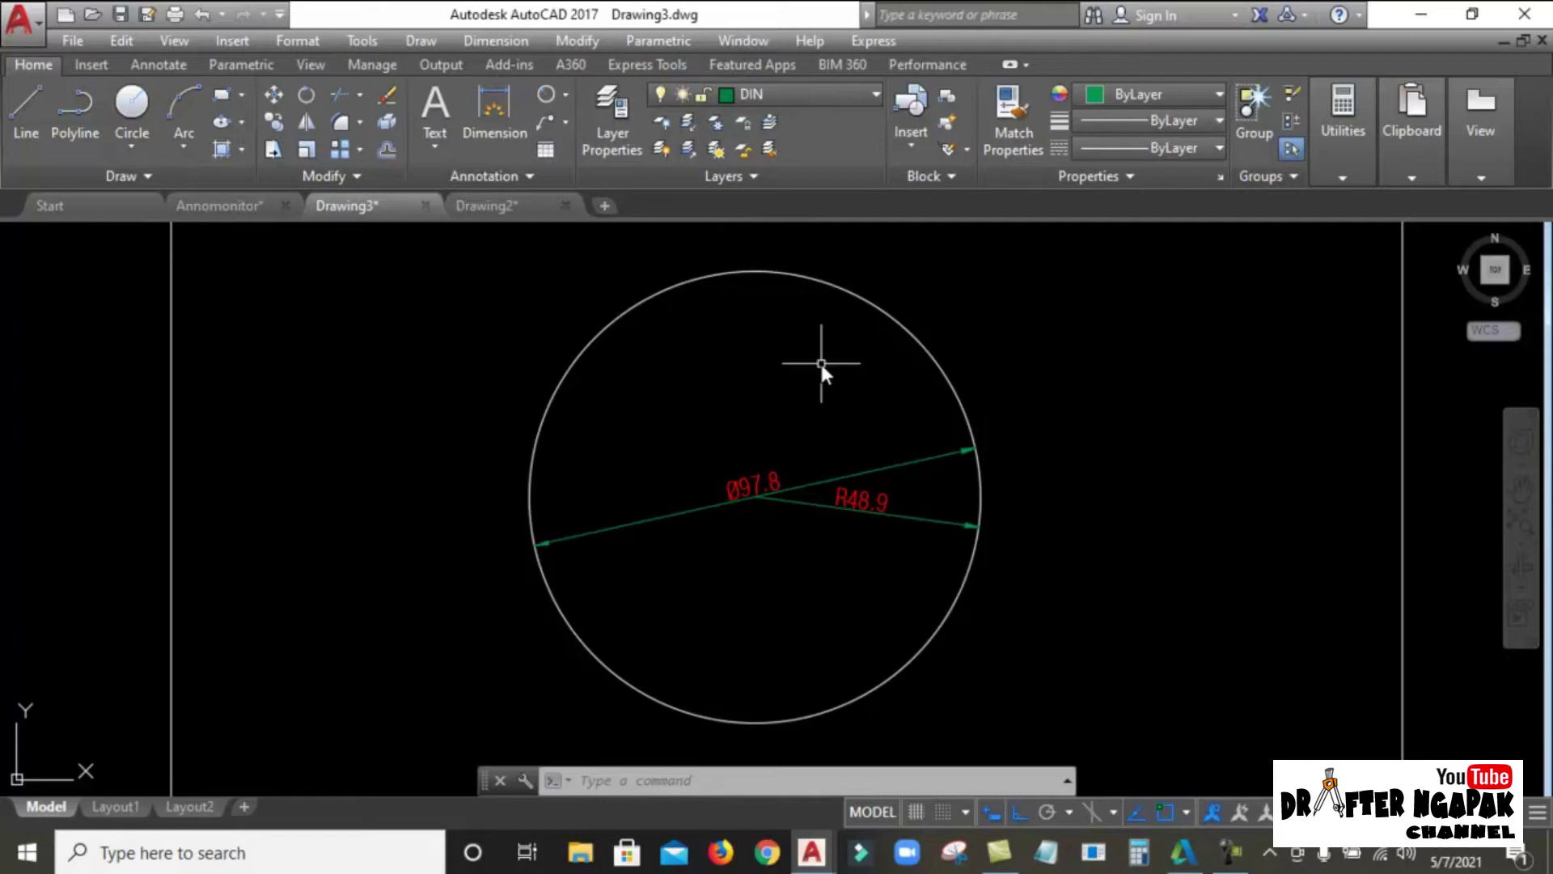
Step: Set ISO-25's Fit to Arrows and draw dimension lines between extension lines
left_click(568, 94)
type("D")
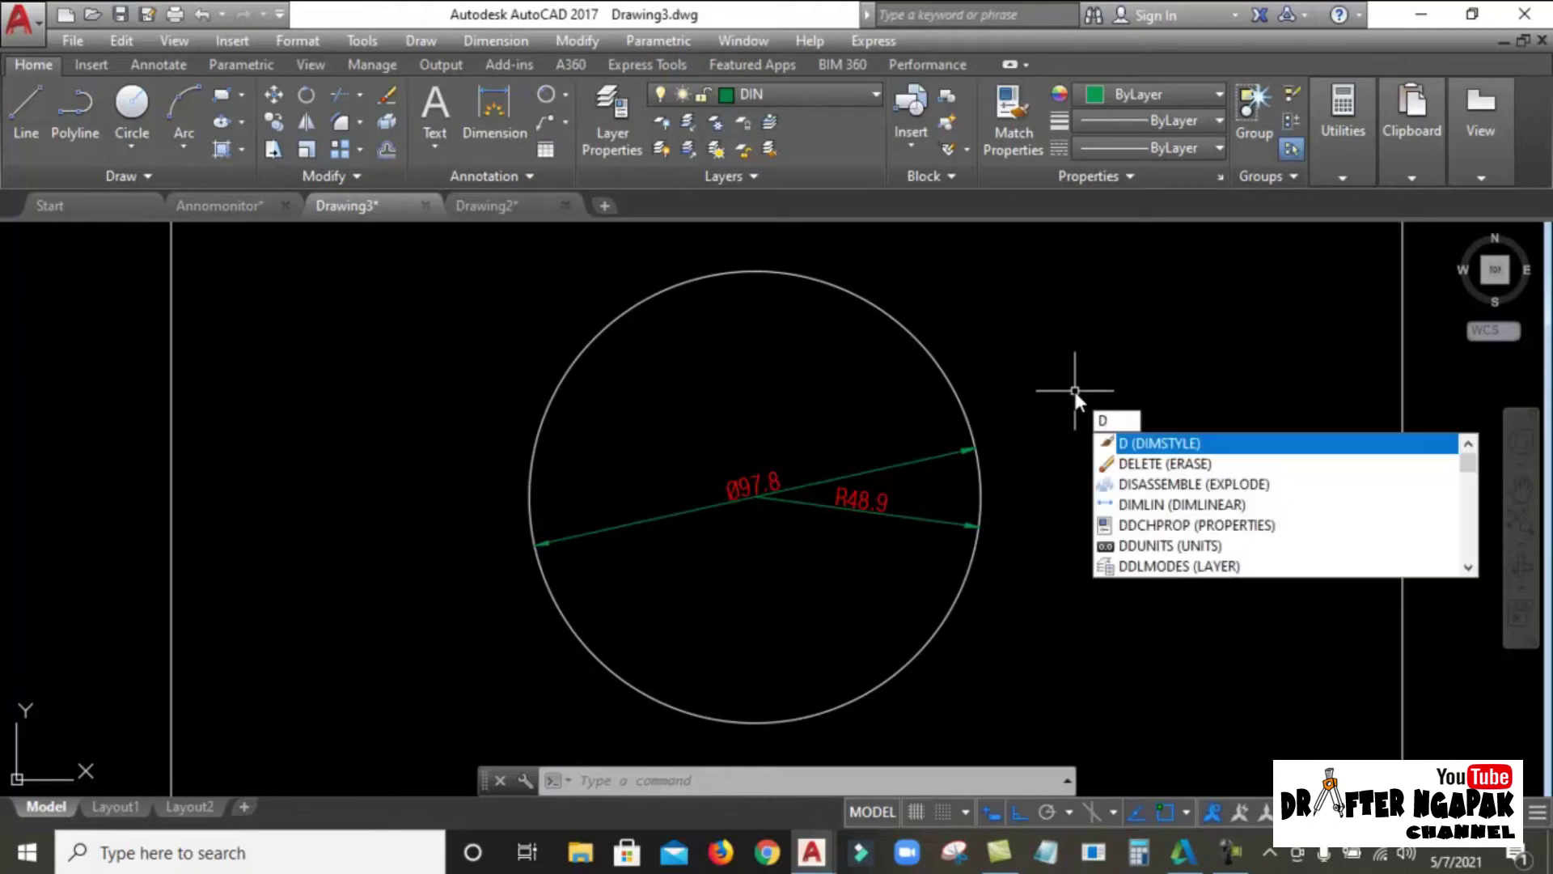
left_click(1151, 441)
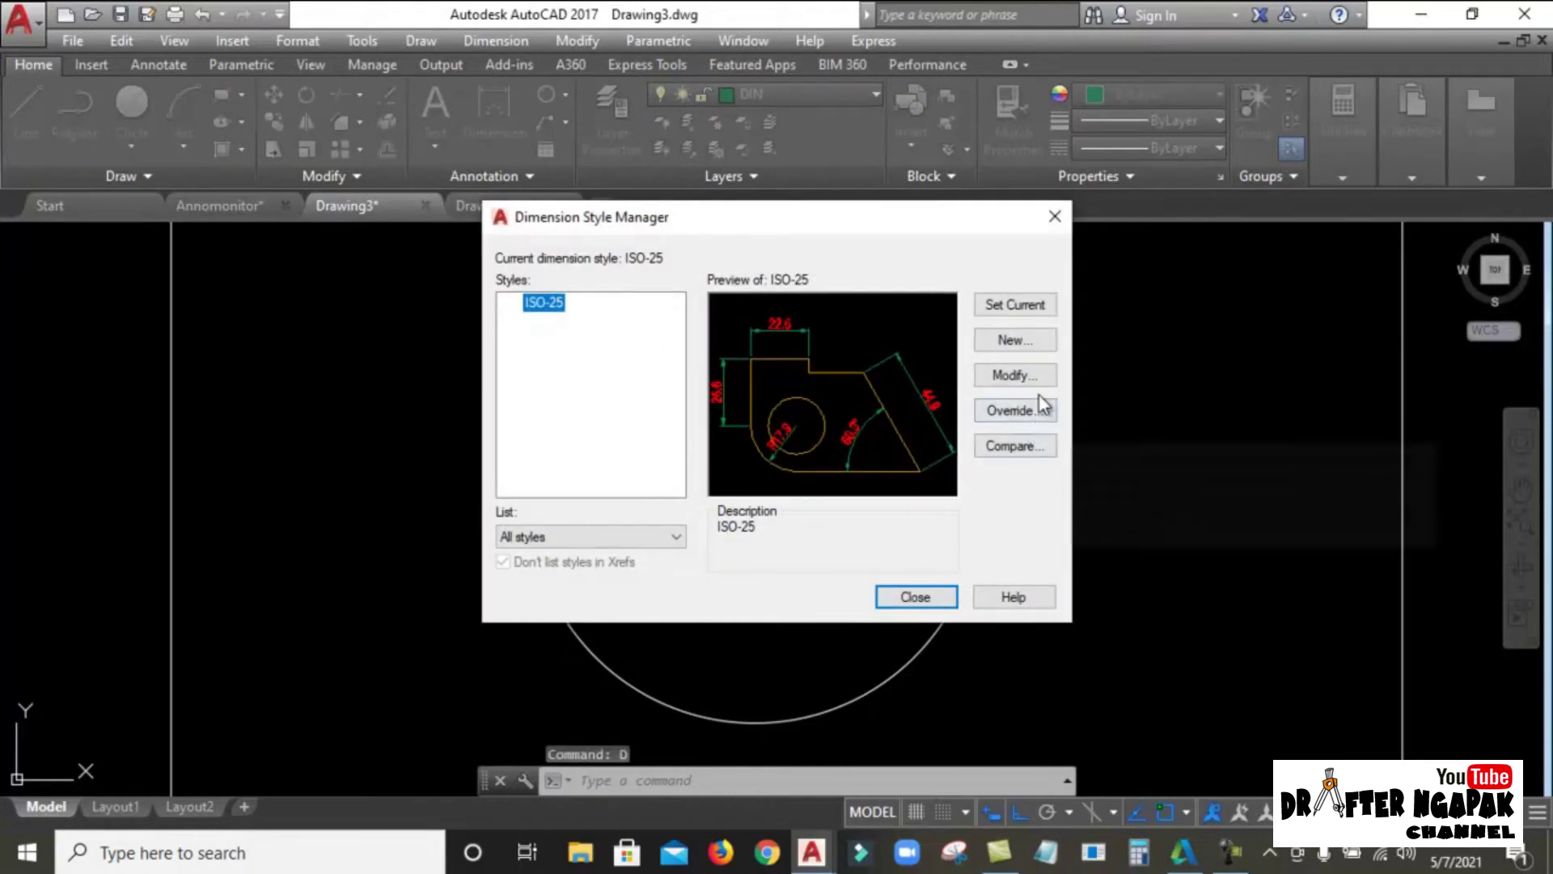
left_click(1018, 380)
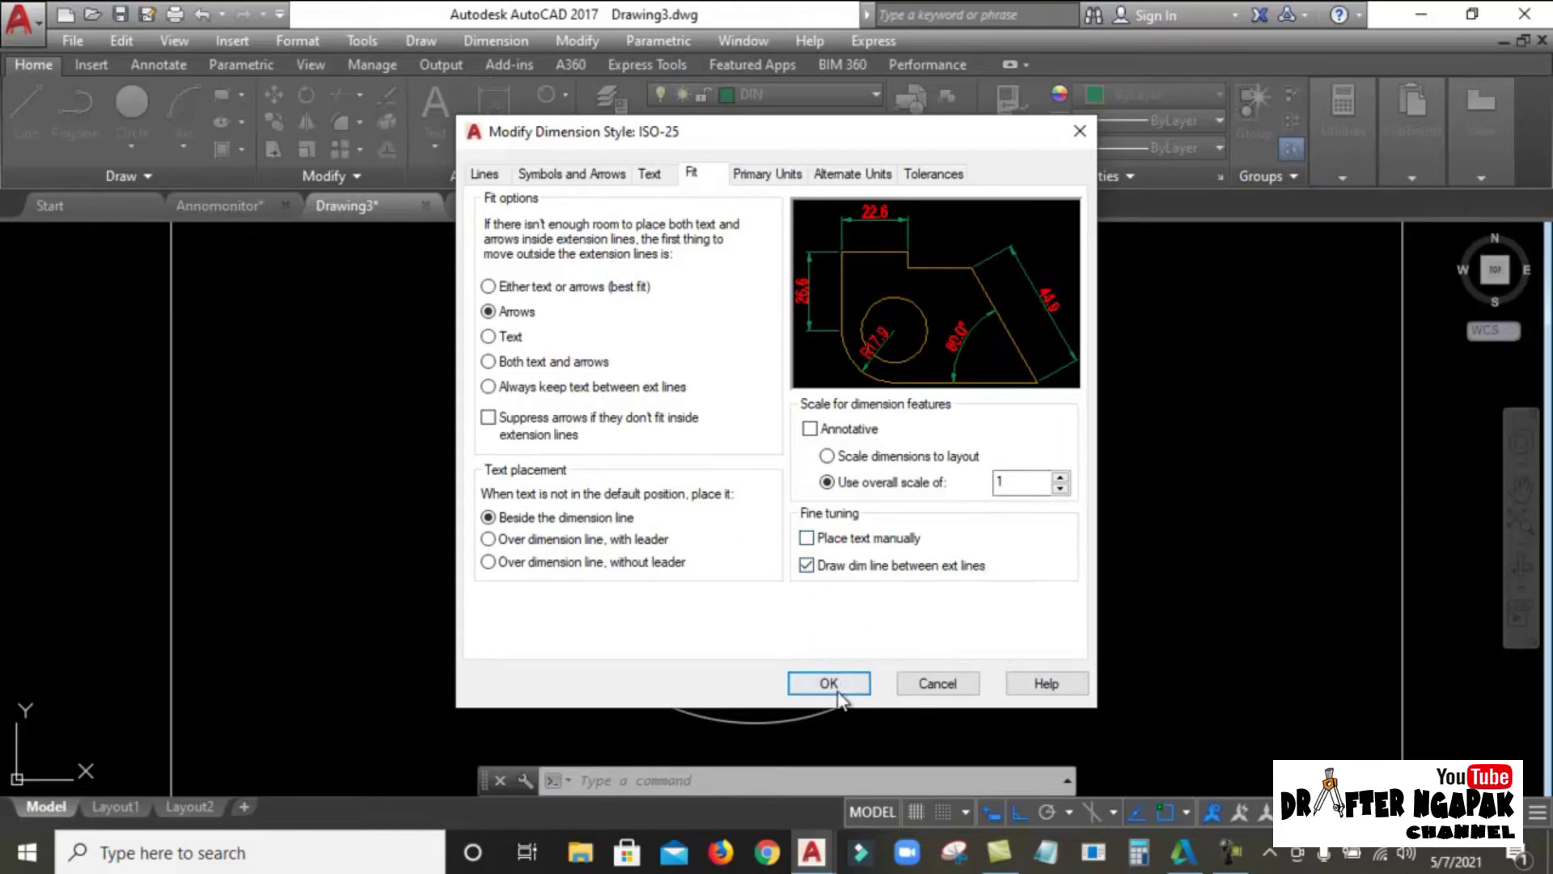
left_click(830, 684)
left_click(918, 596)
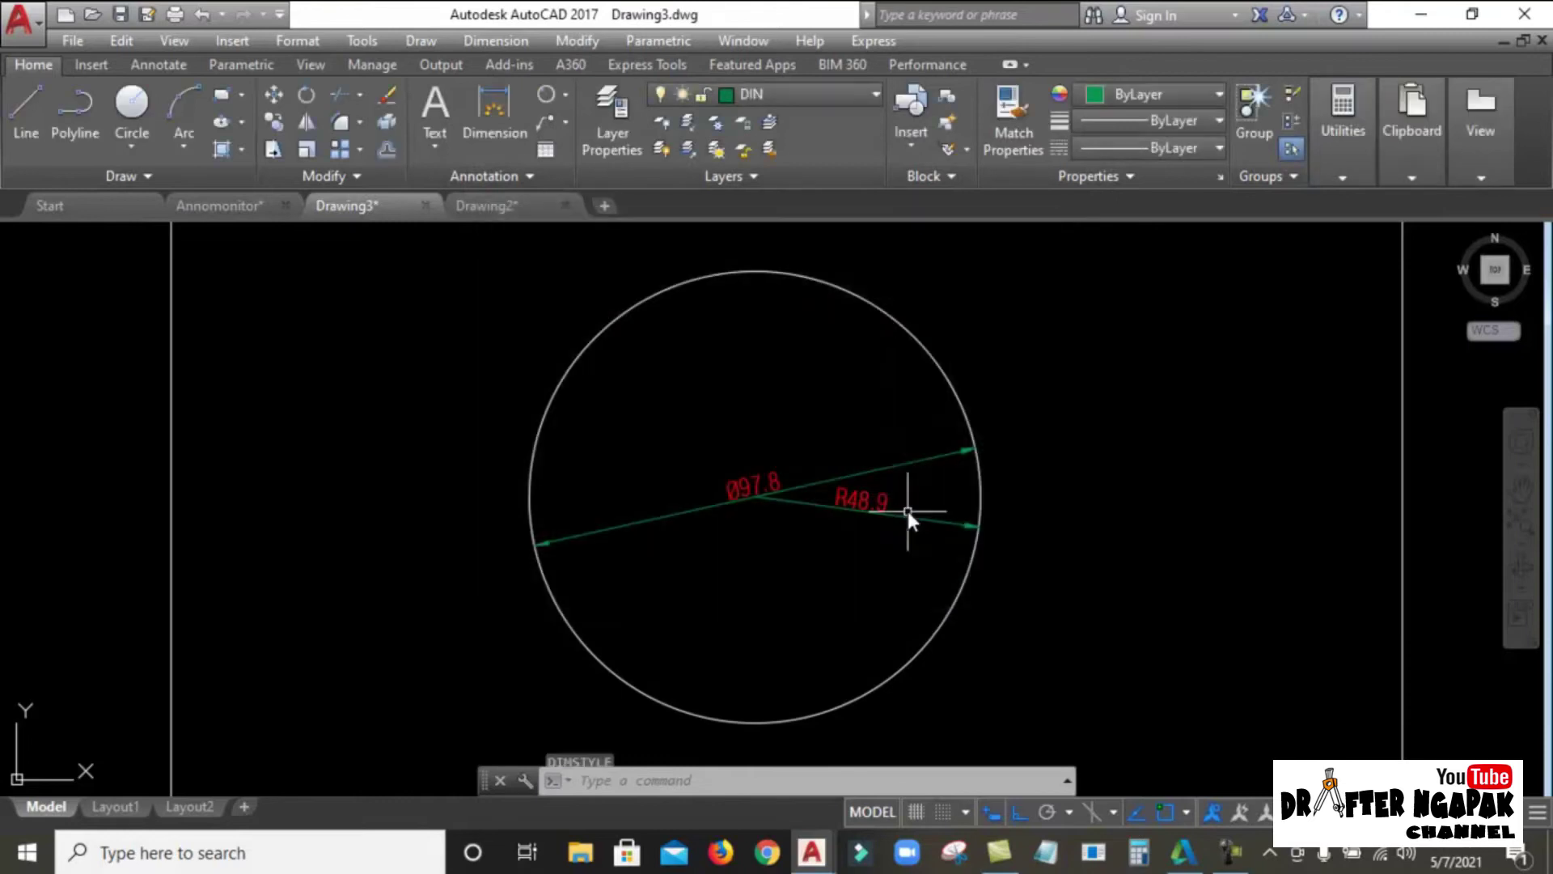
Step: Delete the circle's two dimensions and add a fresh R48.9 radius with DIMRADIUS
left_click_drag(844, 410, 779, 541)
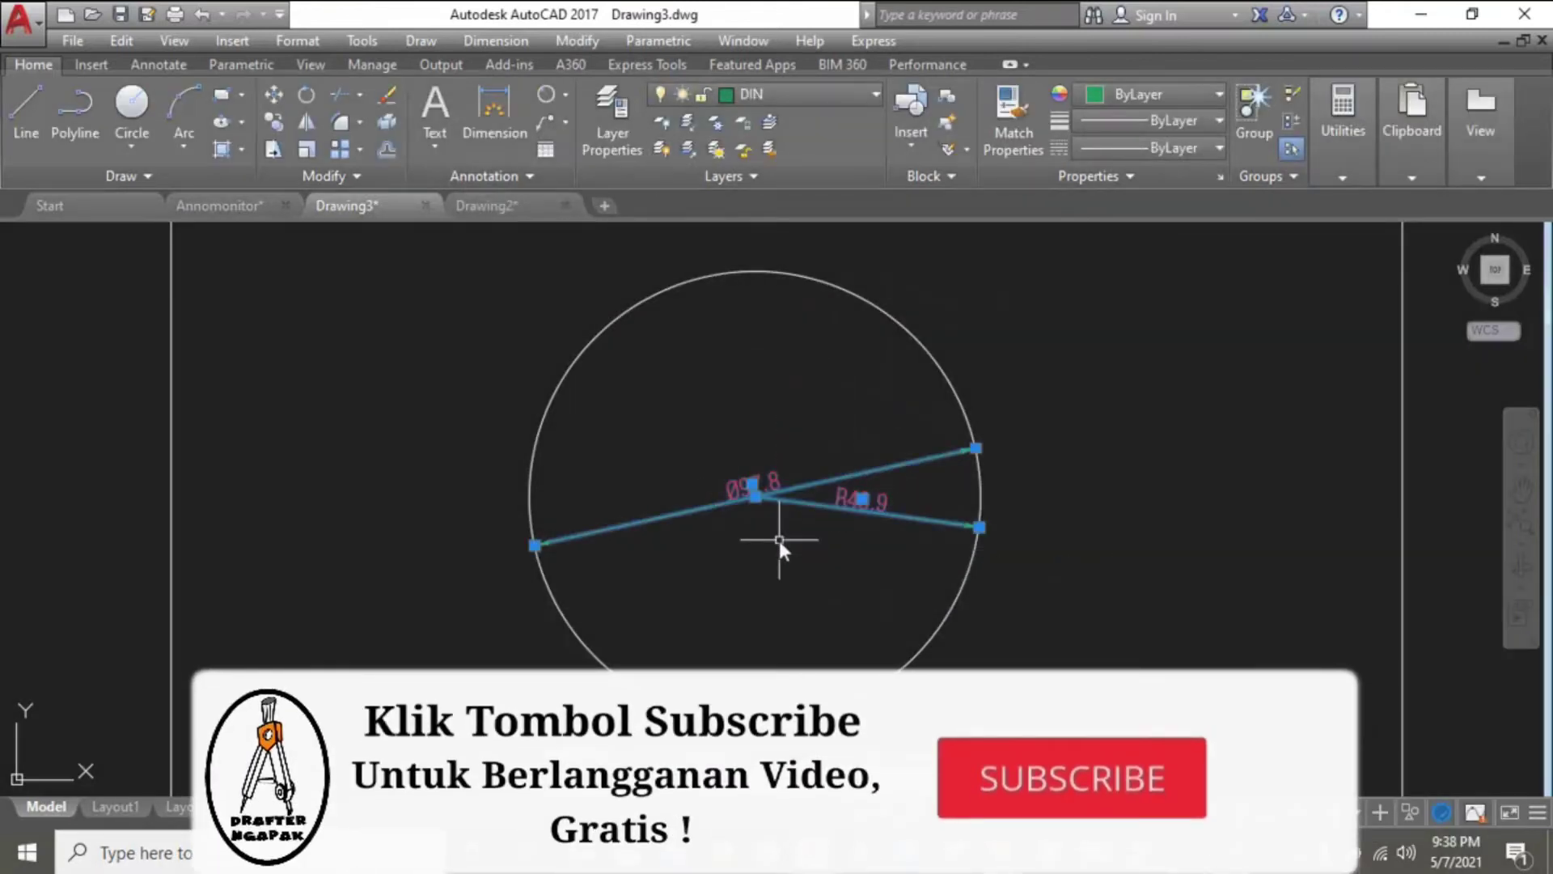
key("Delete")
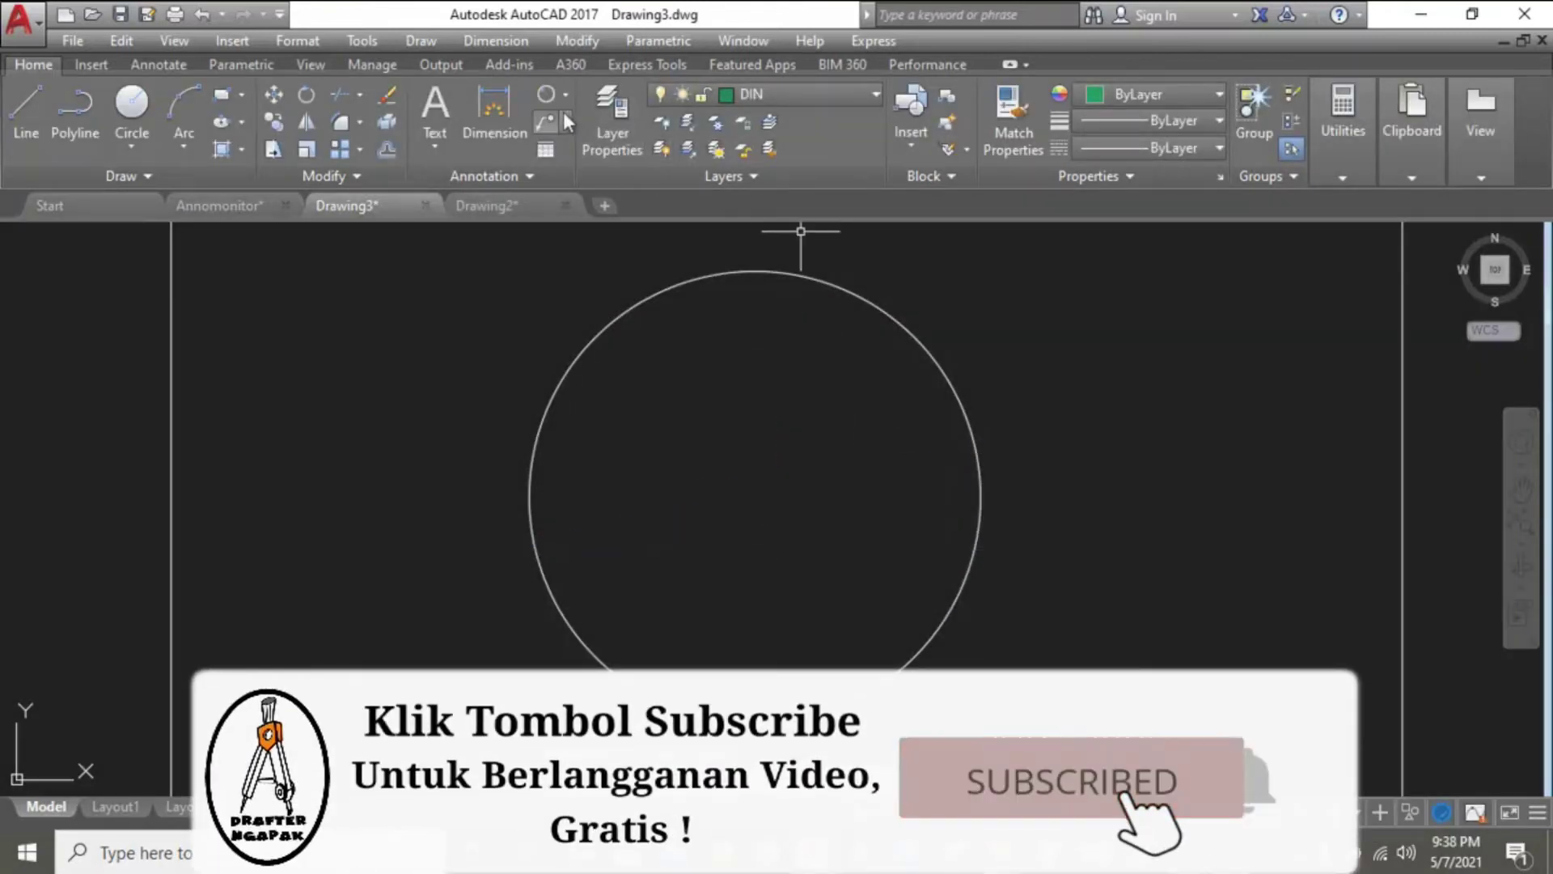
type("dra")
key("Return")
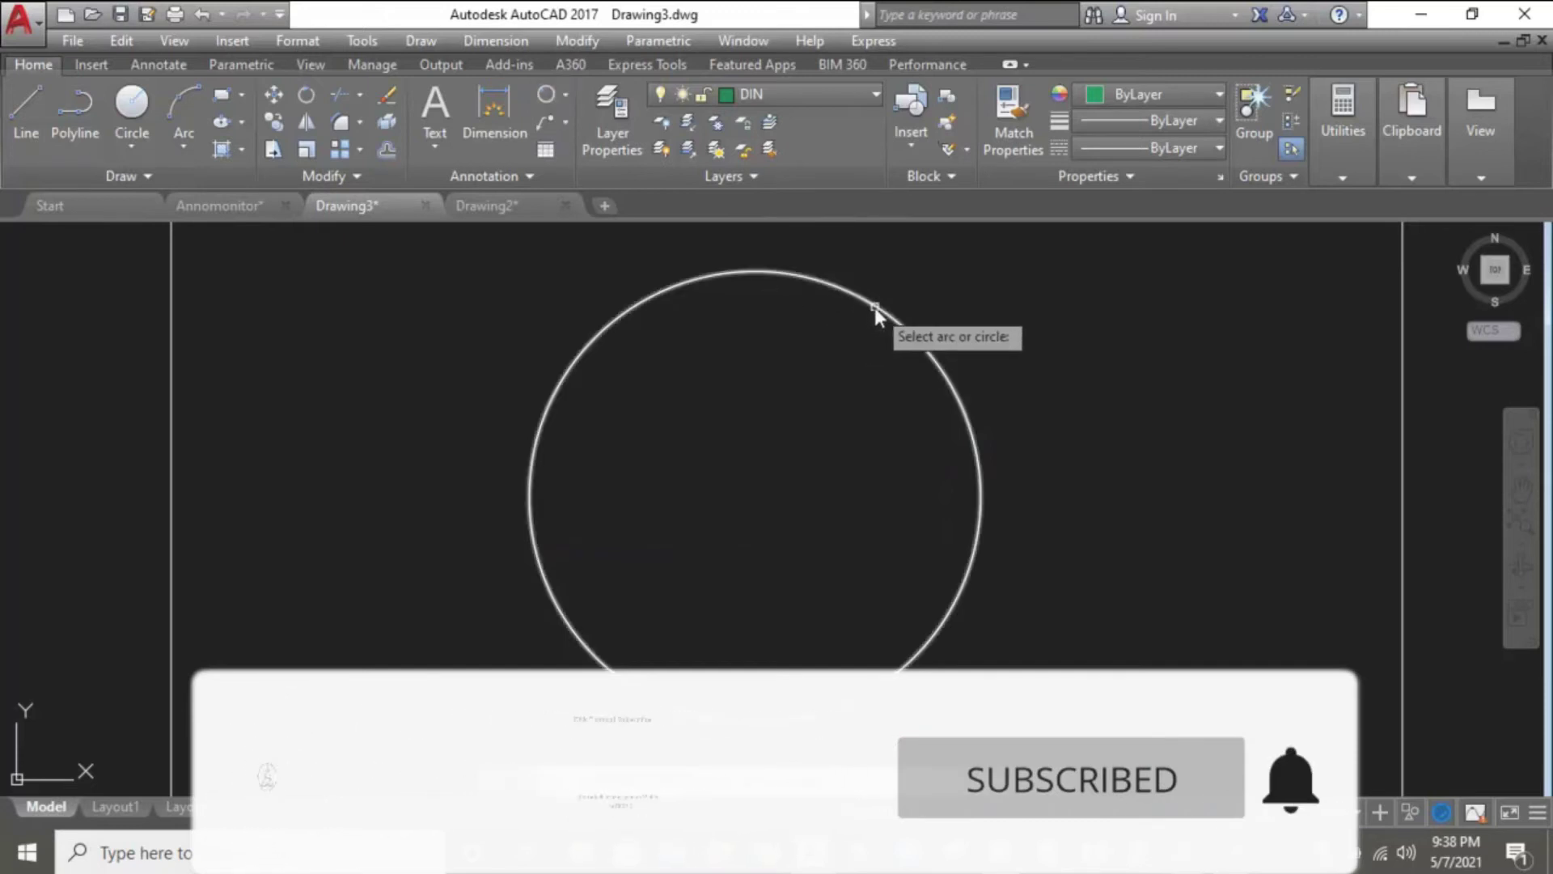
left_click(875, 307)
left_click(874, 382)
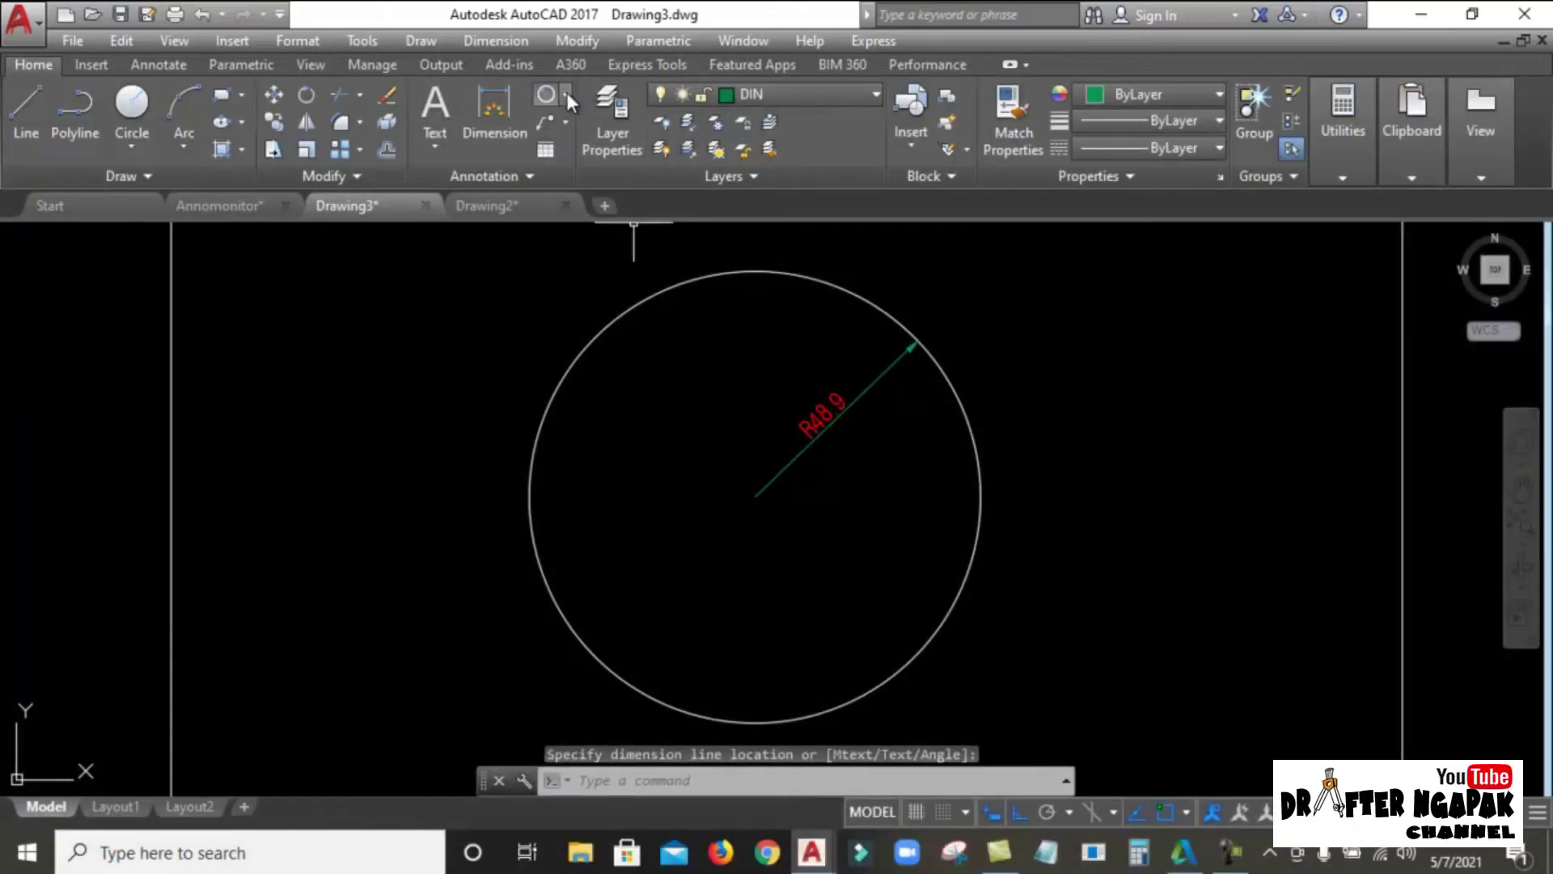
Step: Add a fresh Ø97.8 diameter dimension, then switch to Drawing2 showing both circles
left_click(566, 94)
left_click(594, 351)
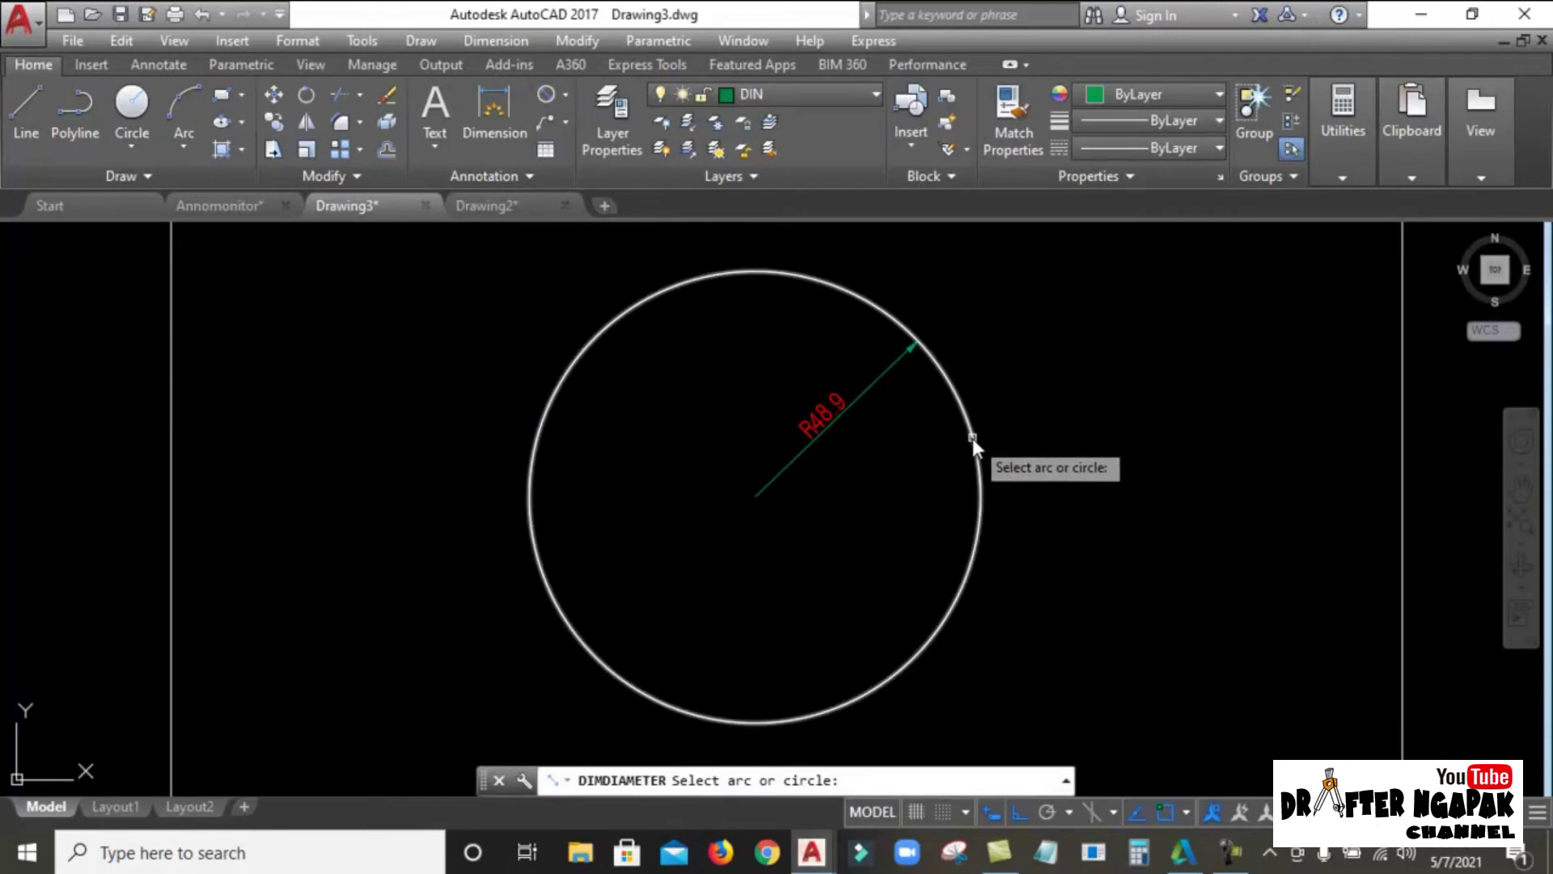
left_click(972, 438)
left_click(911, 441)
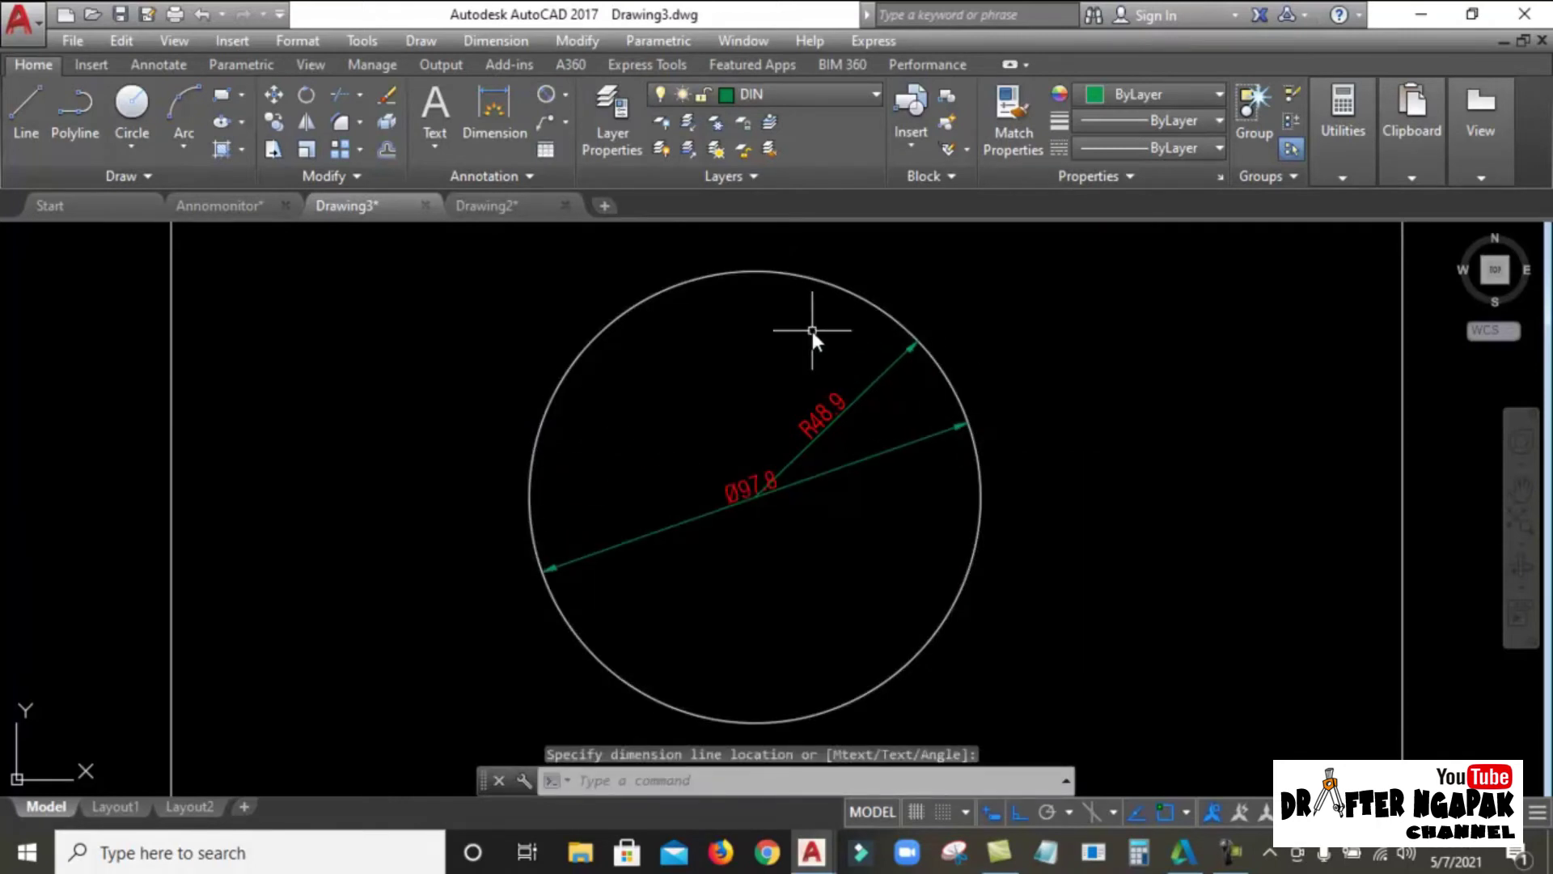
left_click(480, 205)
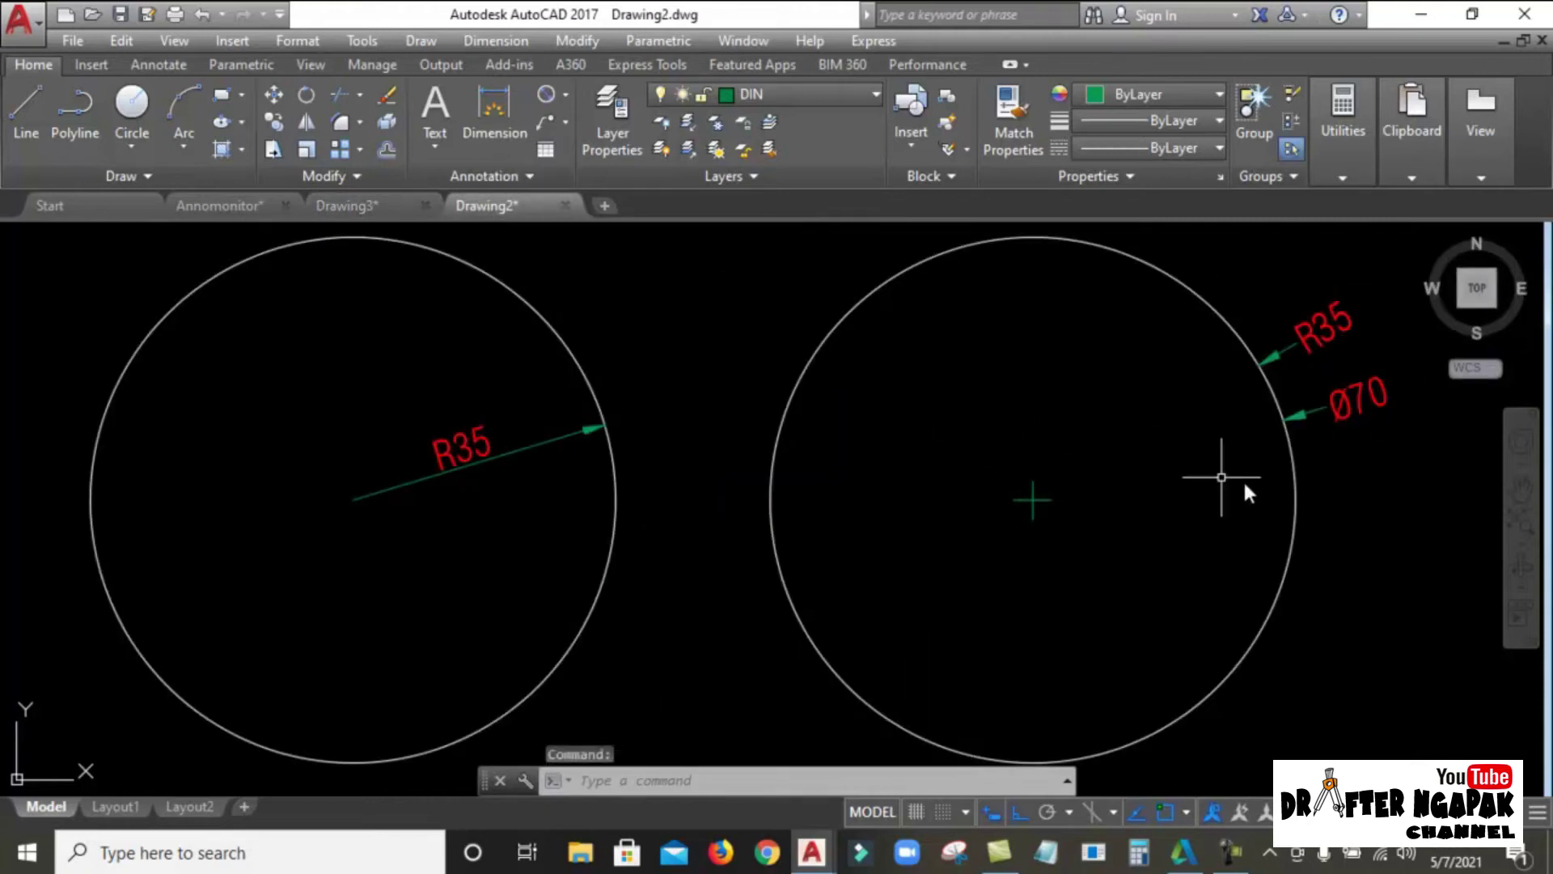
middle_click_drag(1216, 387, 978, 403)
scroll(987, 400, "down", 3)
Step: Make ISO-25 place text manually without lines between extension lines, and set it current
type("D")
key("Return")
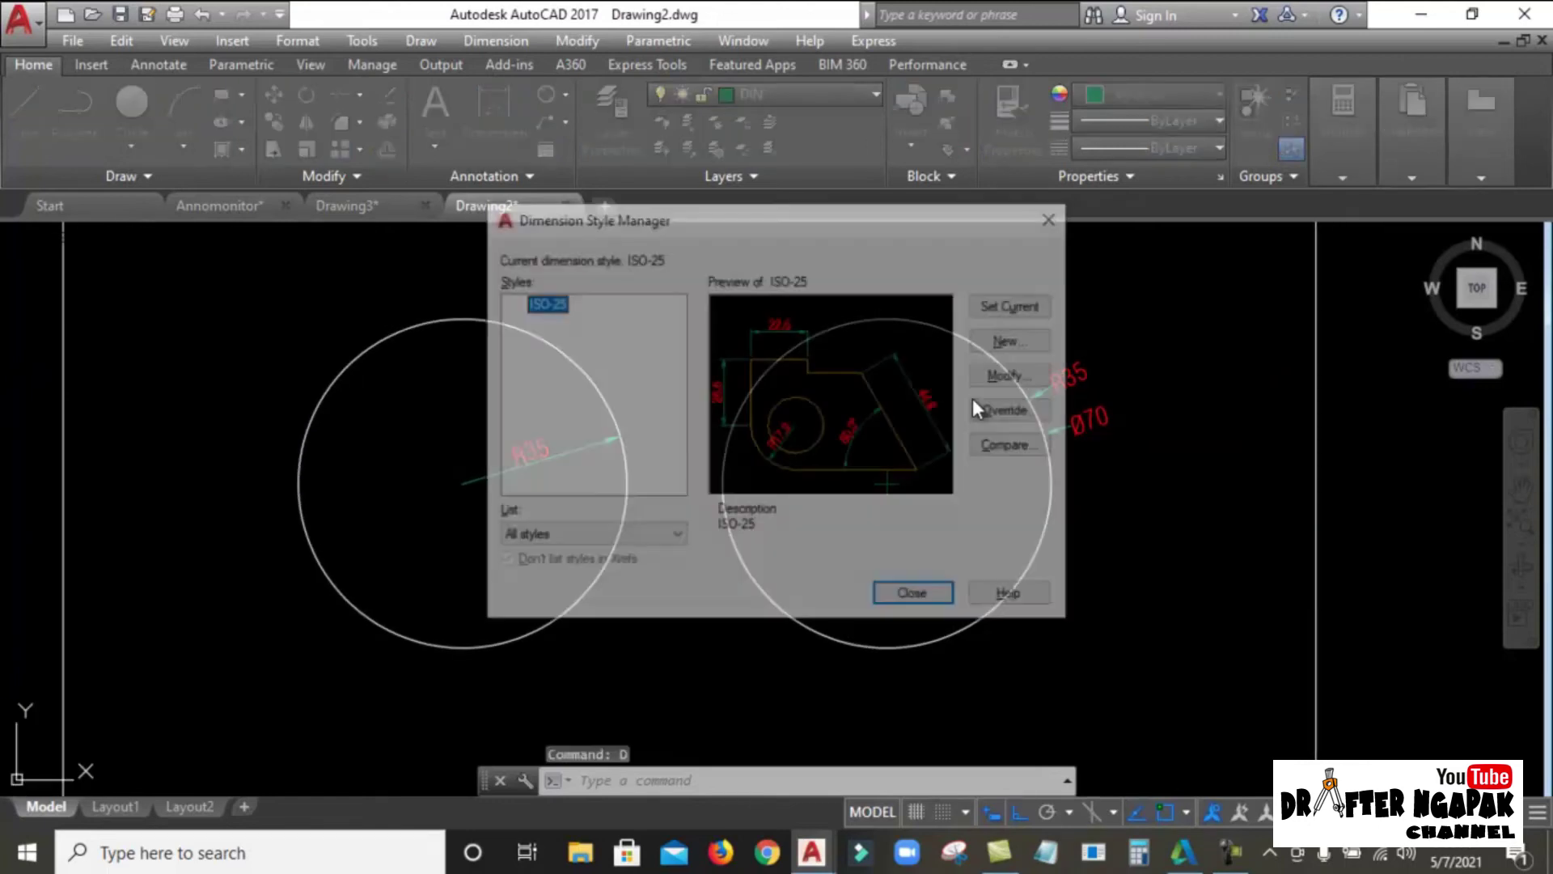
left_click(1012, 375)
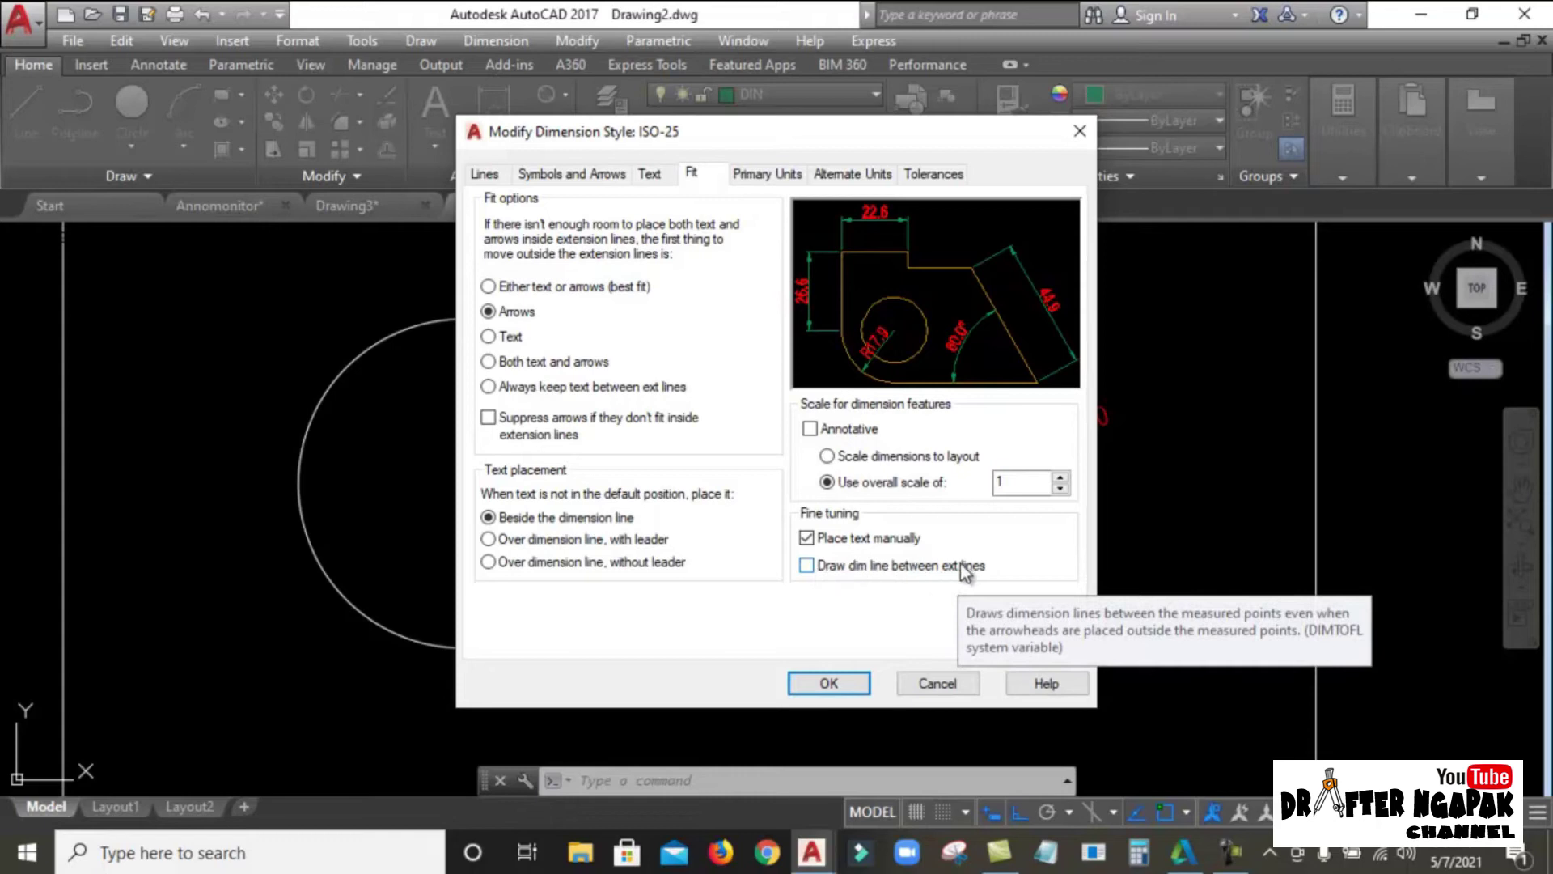
left_click(828, 681)
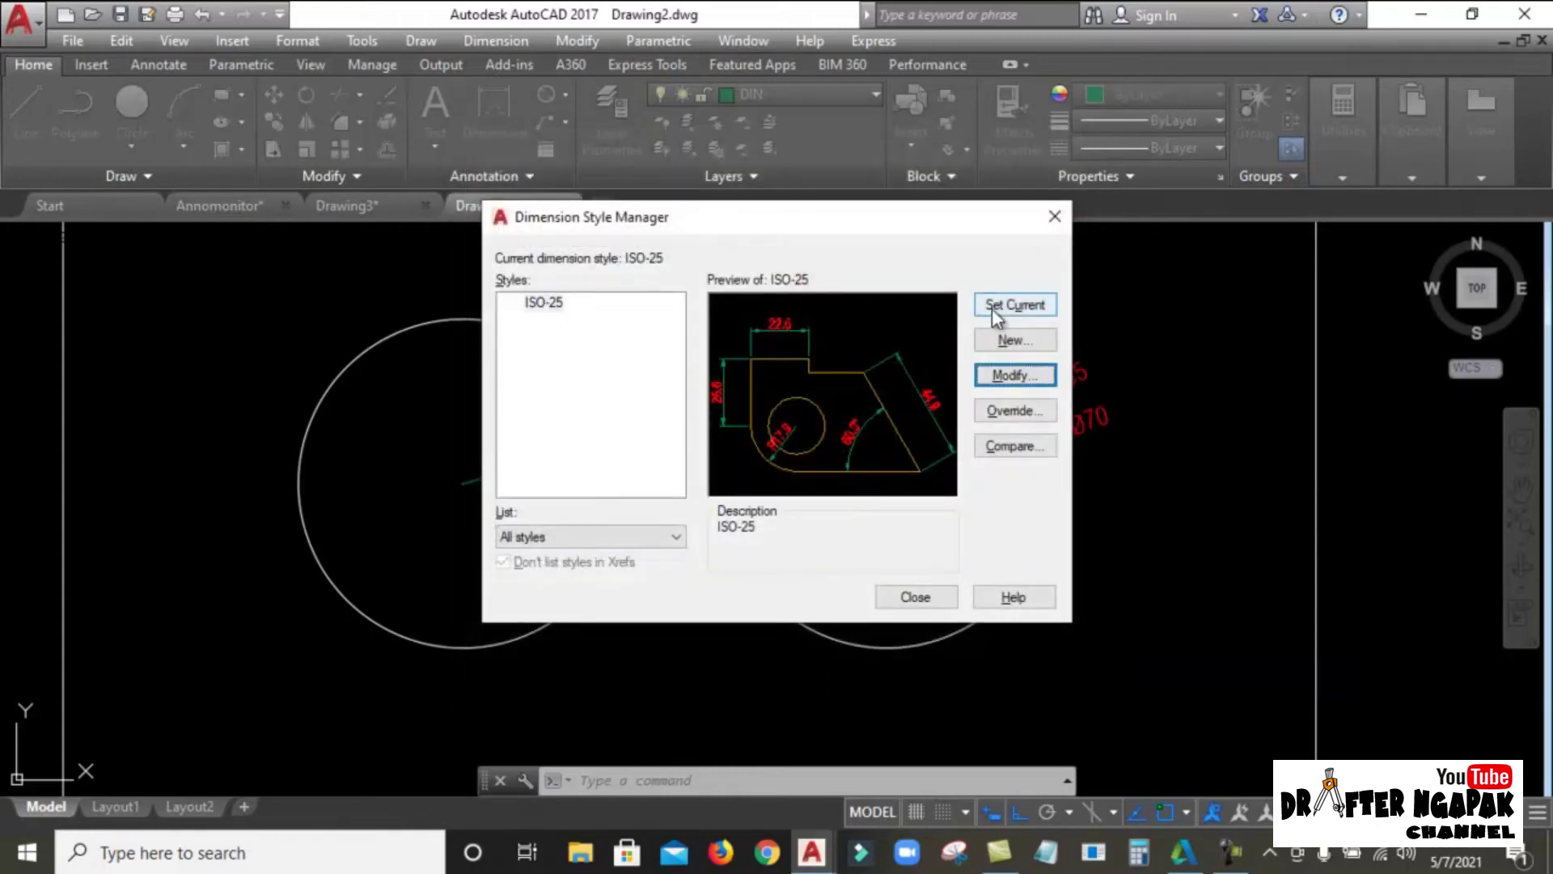
left_click(992, 306)
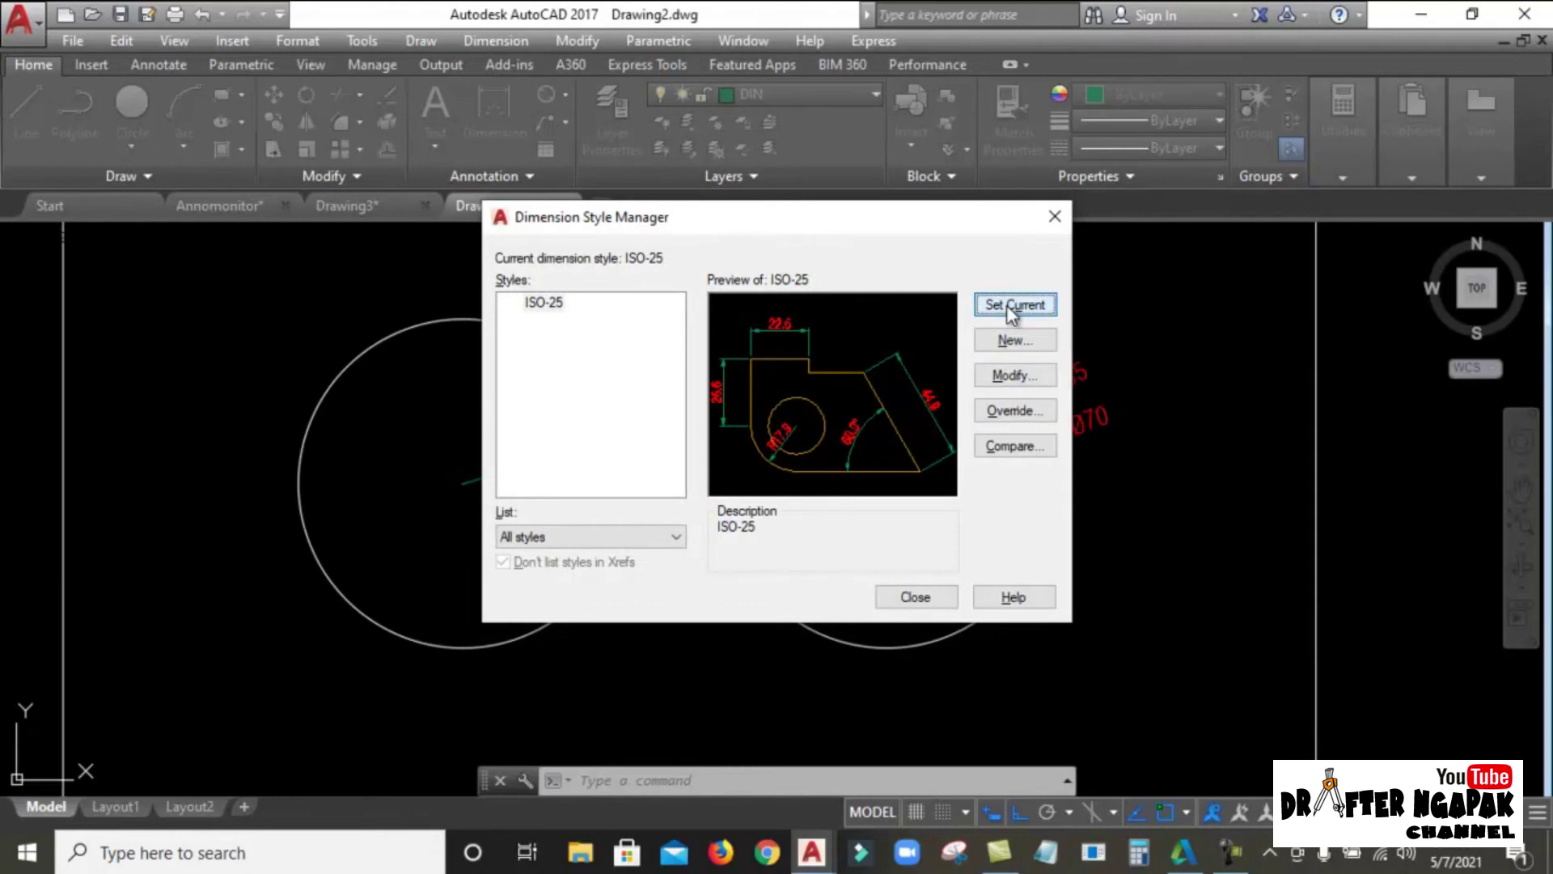
left_click(907, 612)
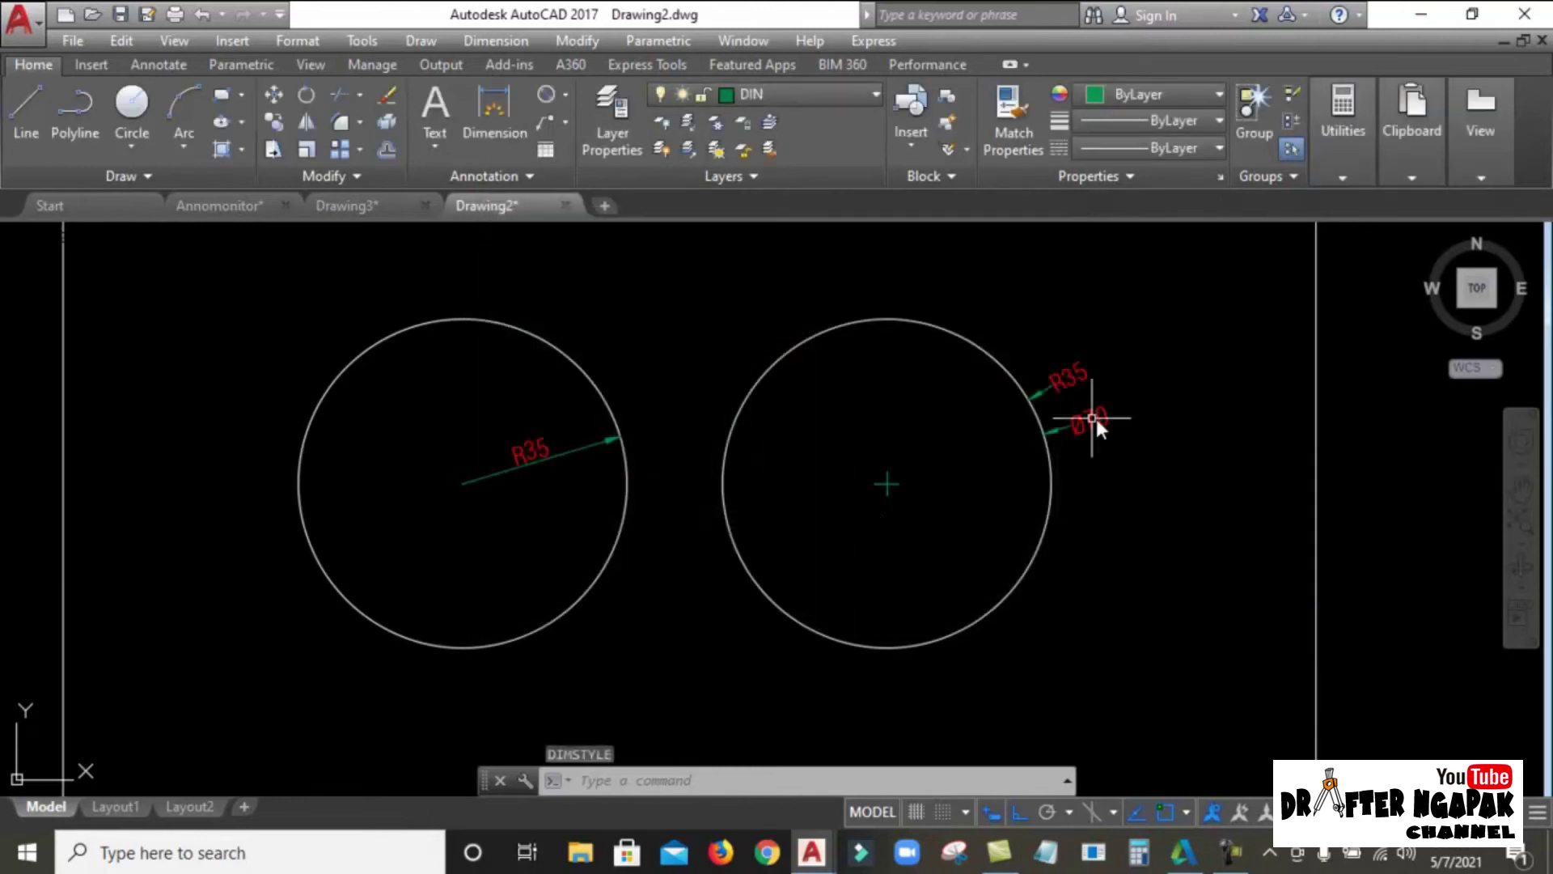
Step: Erase the right circle's R35 and Ø70 dimensions and add a Ø70 at its upper right
left_click(1031, 324)
left_click(1181, 508)
left_click(1227, 576)
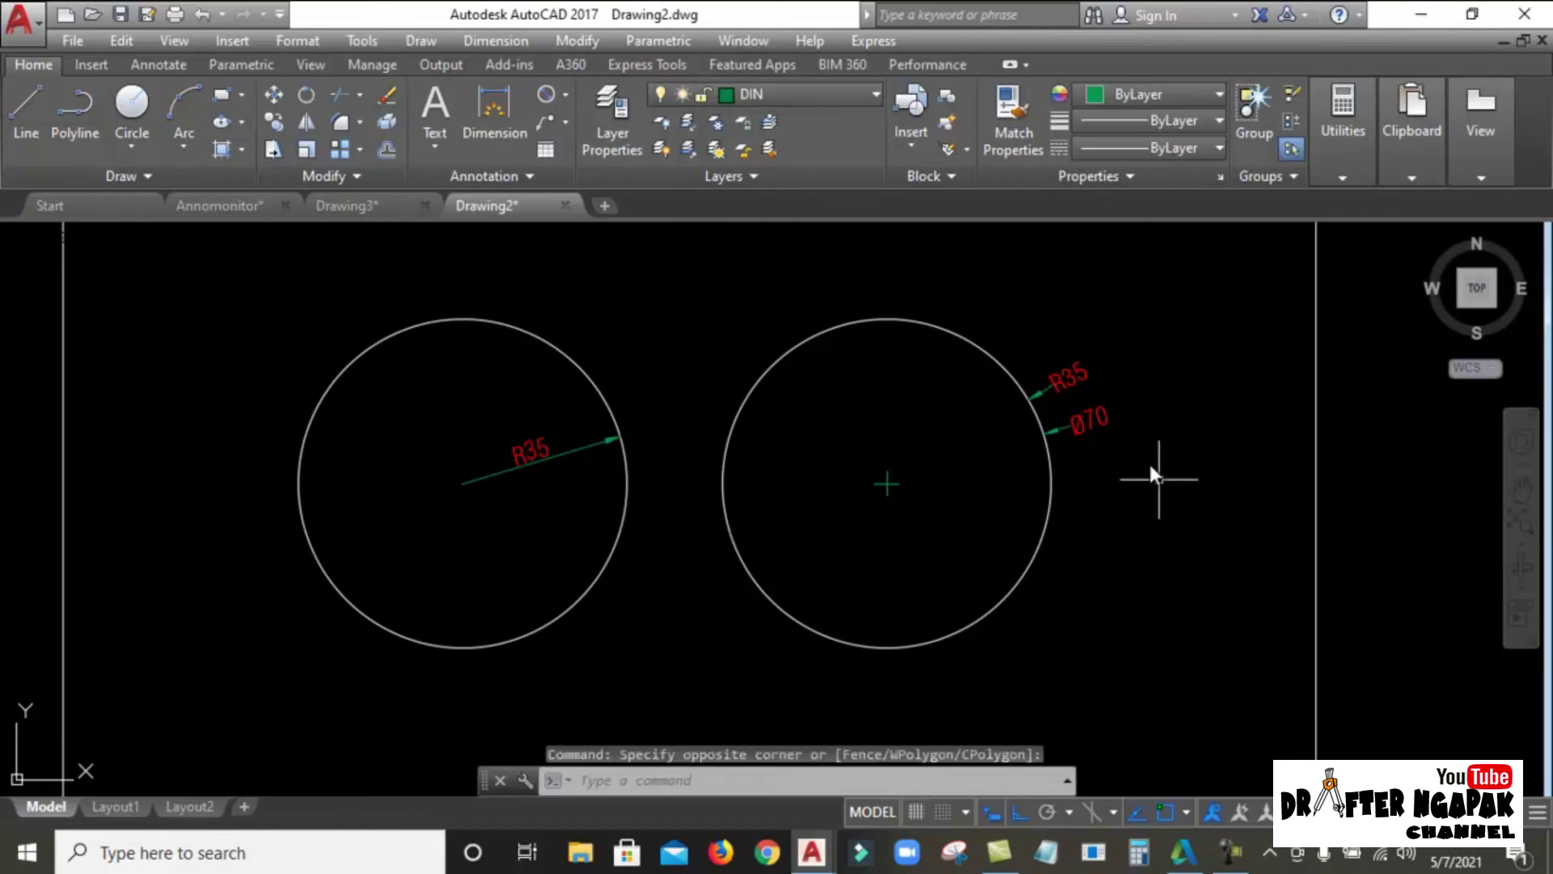
left_click(1076, 376)
key("Delete")
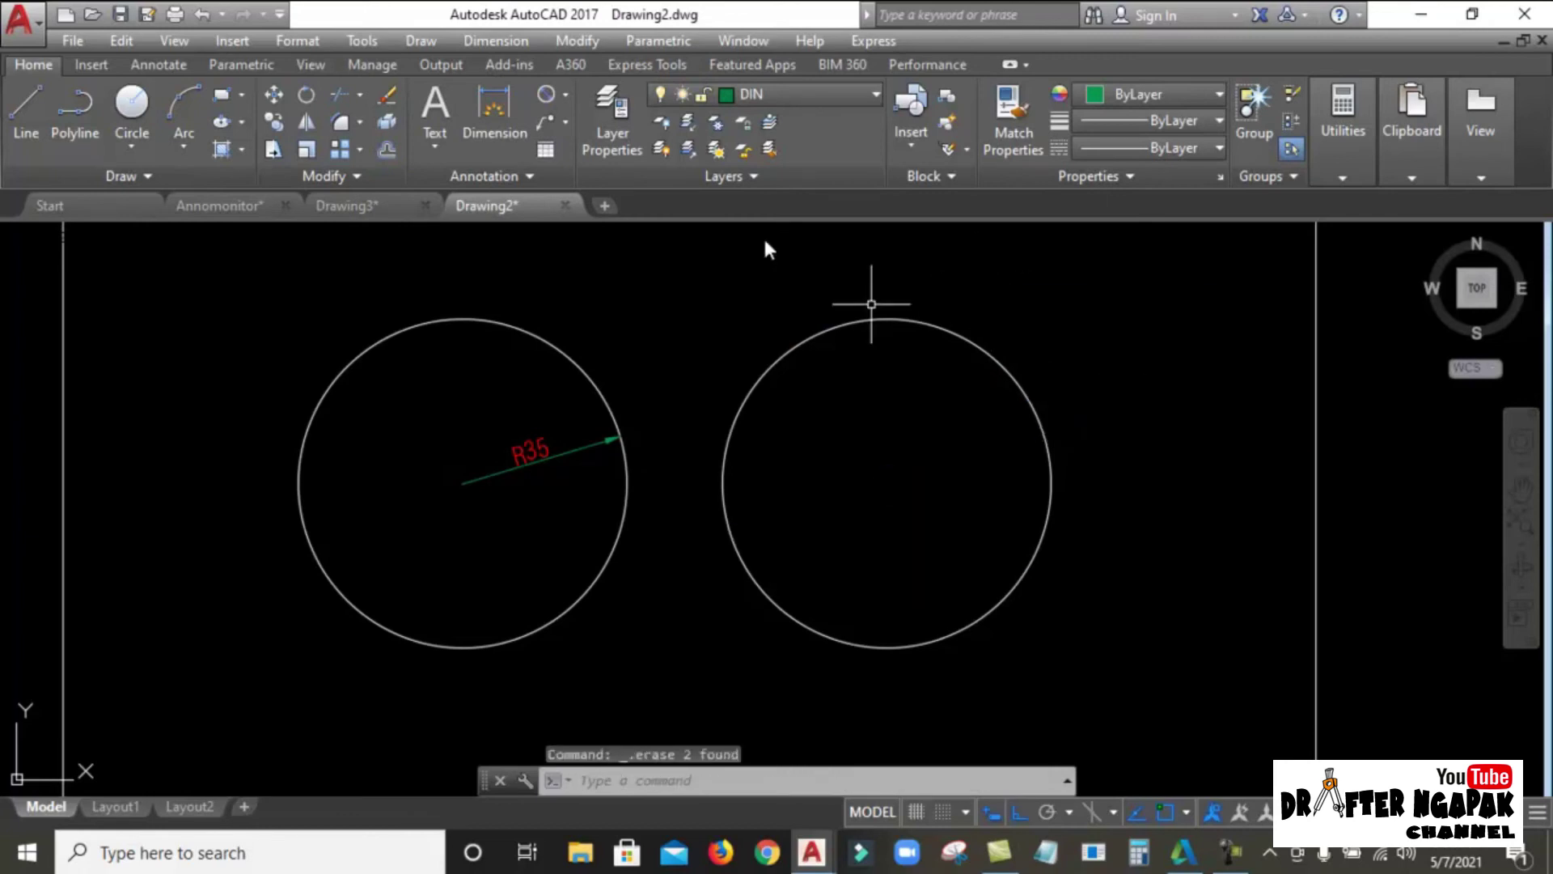
left_click(548, 99)
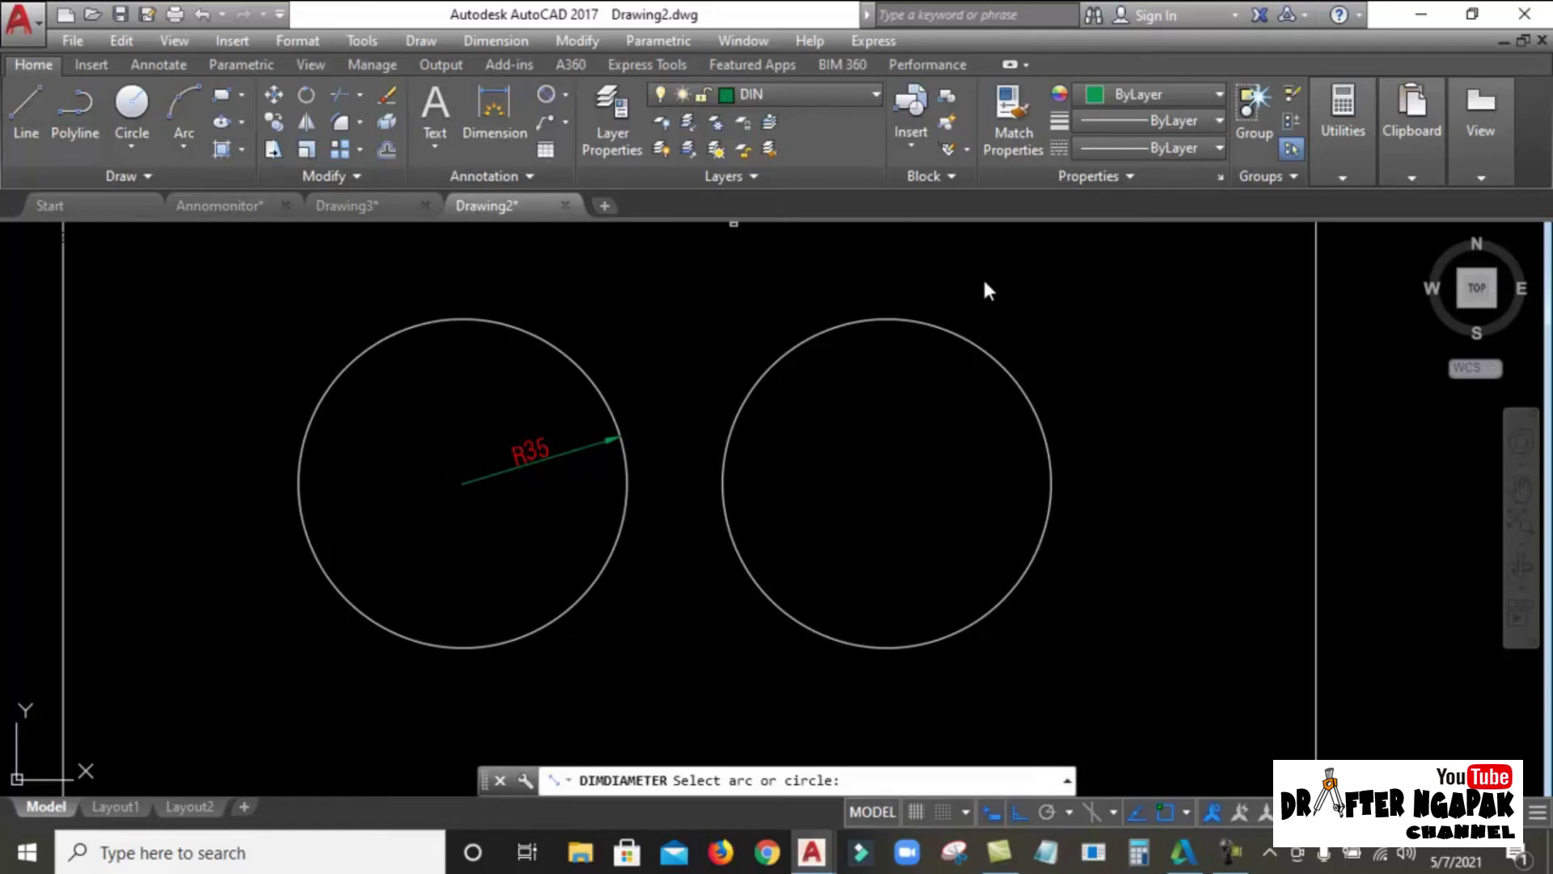
left_click(1007, 371)
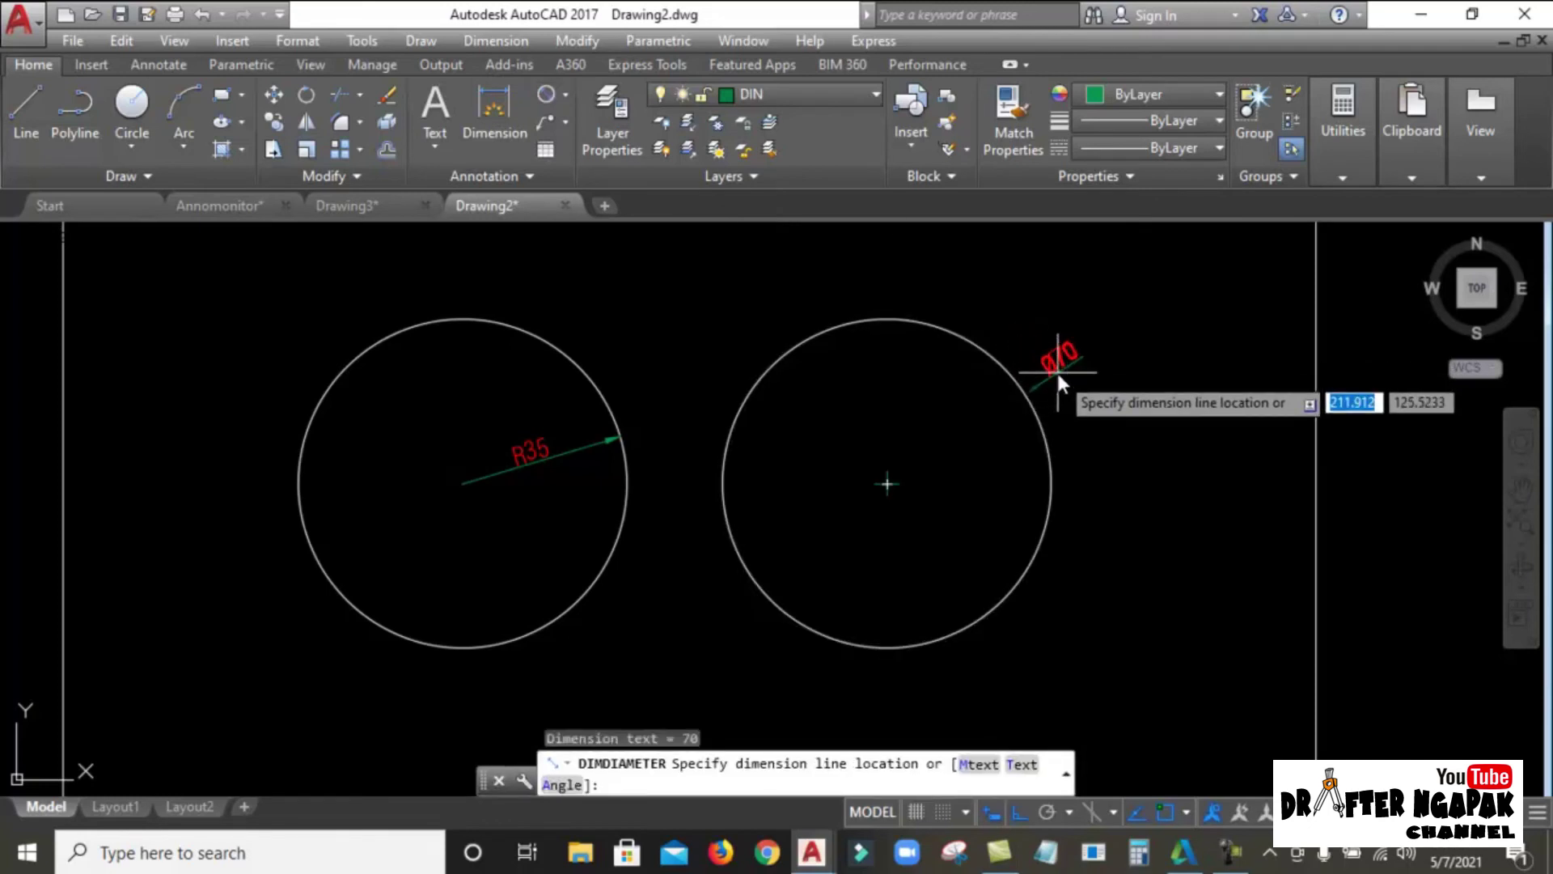
left_click(1057, 372)
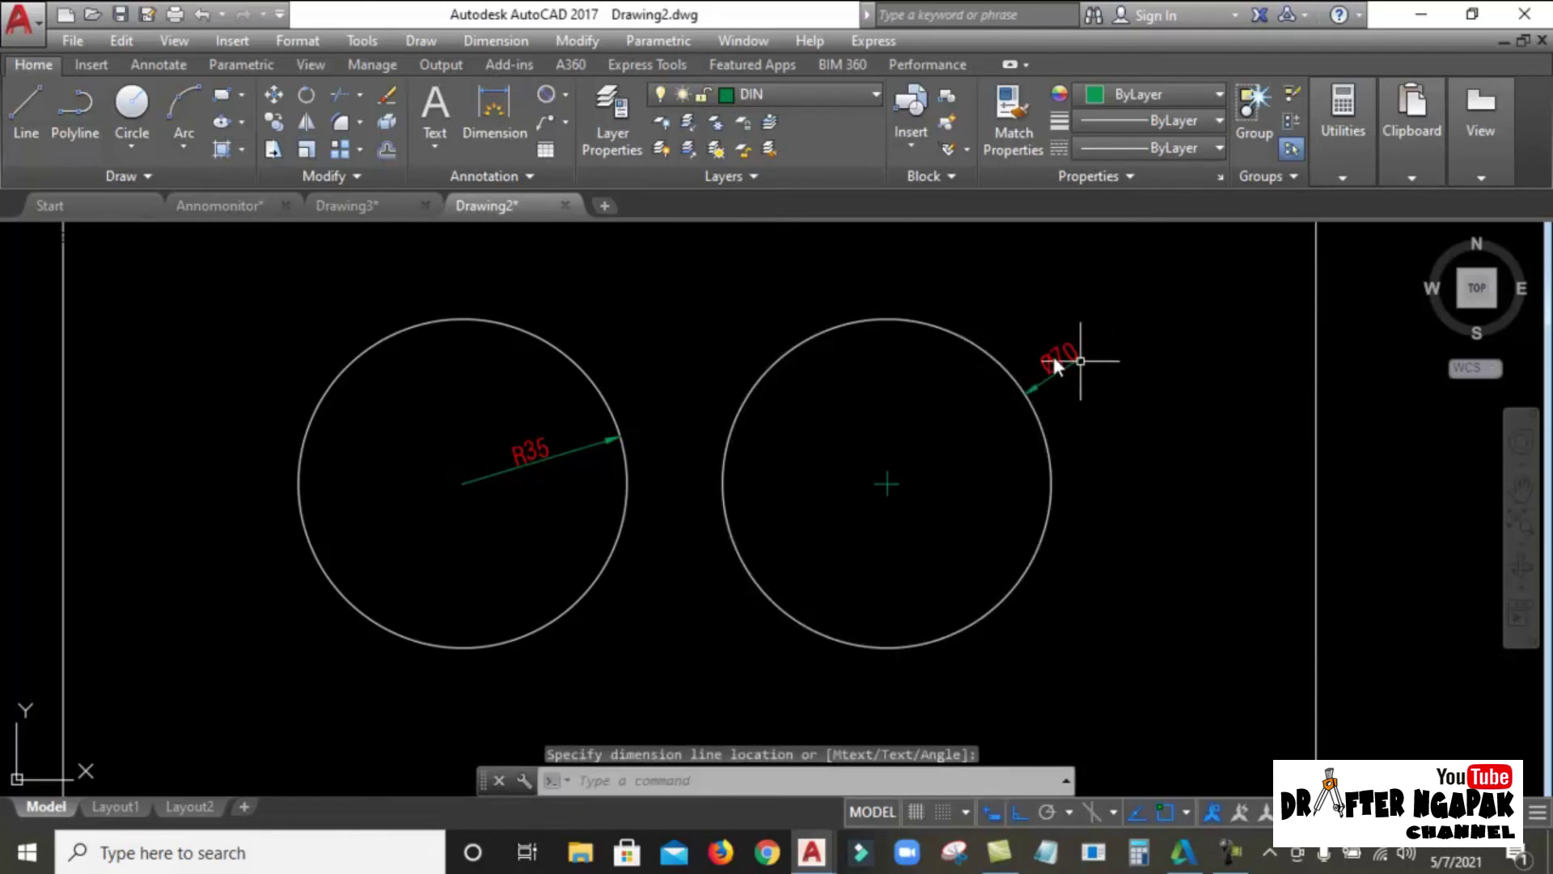
Step: Add two stacked R35 radius labels beside the right circle, with ortho turned off
left_click(565, 93)
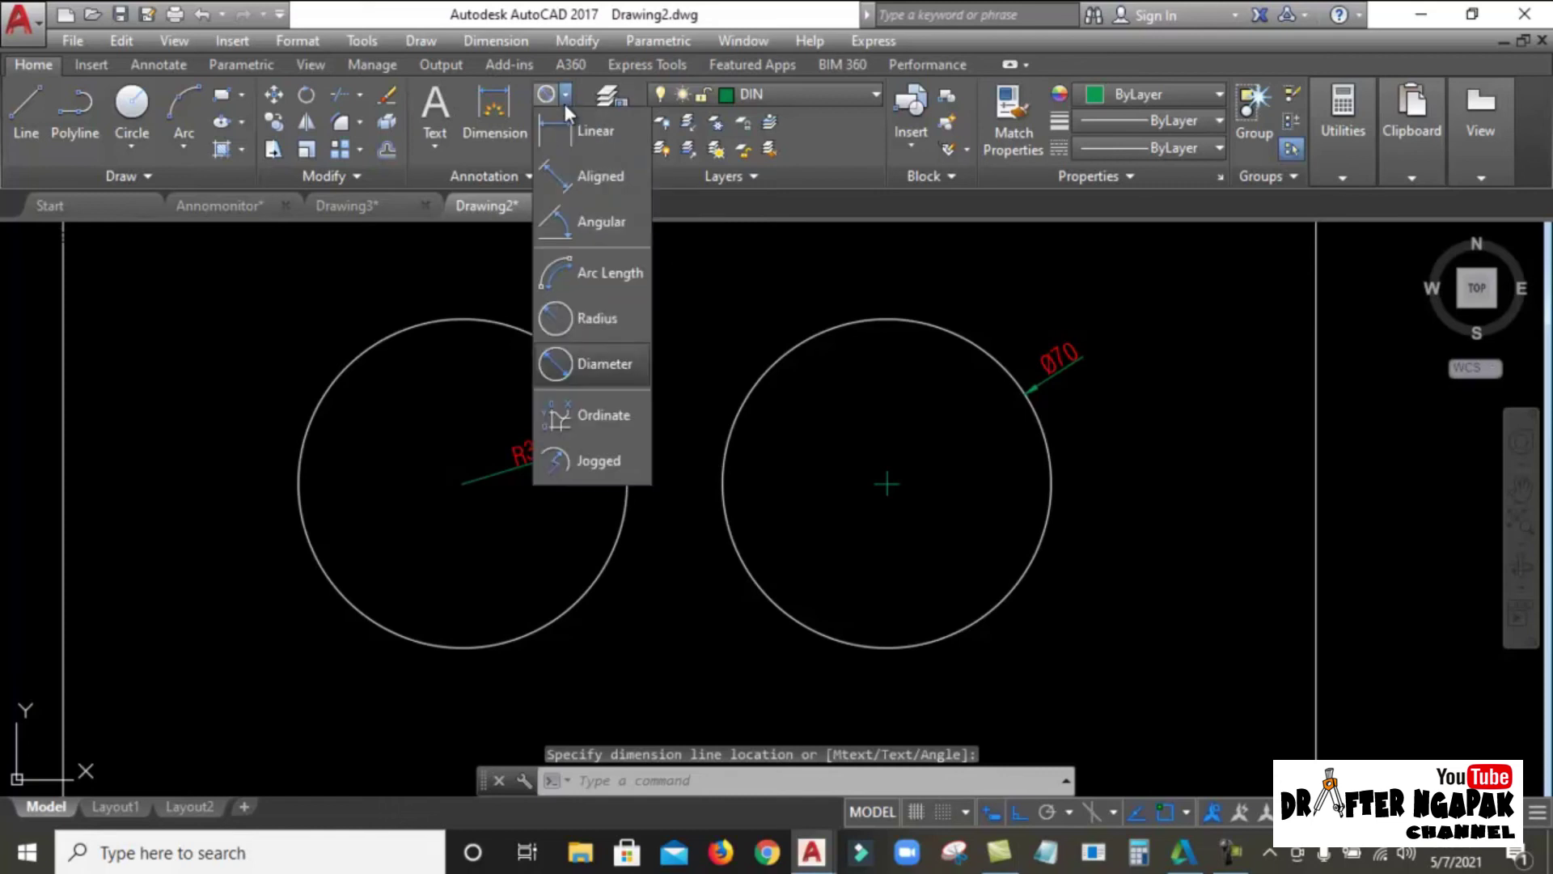
left_click(589, 314)
left_click(1034, 422)
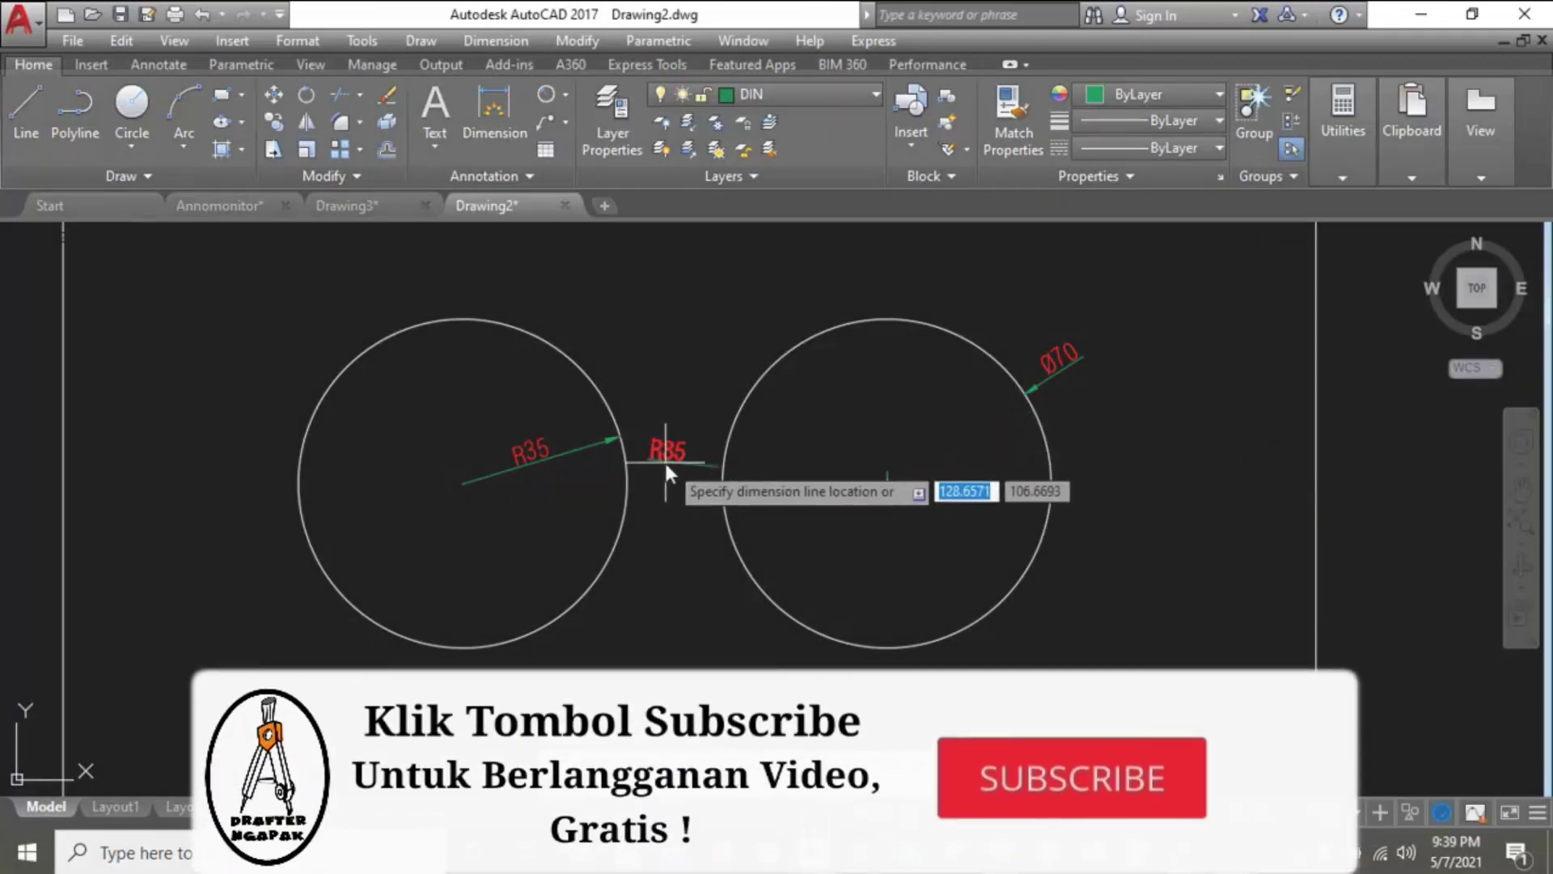
left_click(1076, 416)
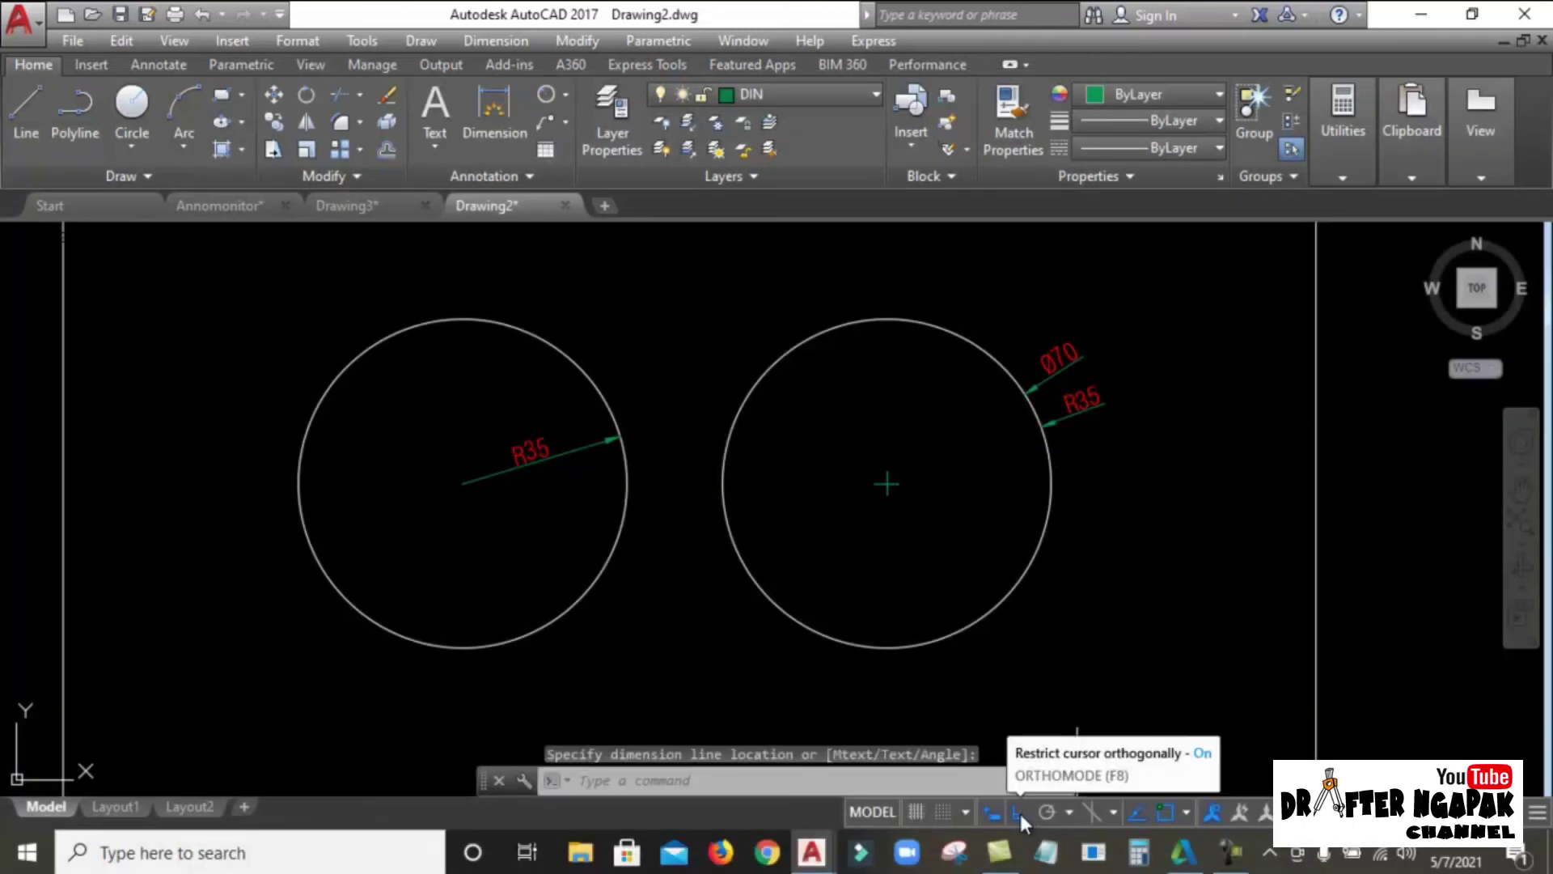
left_click(1018, 809)
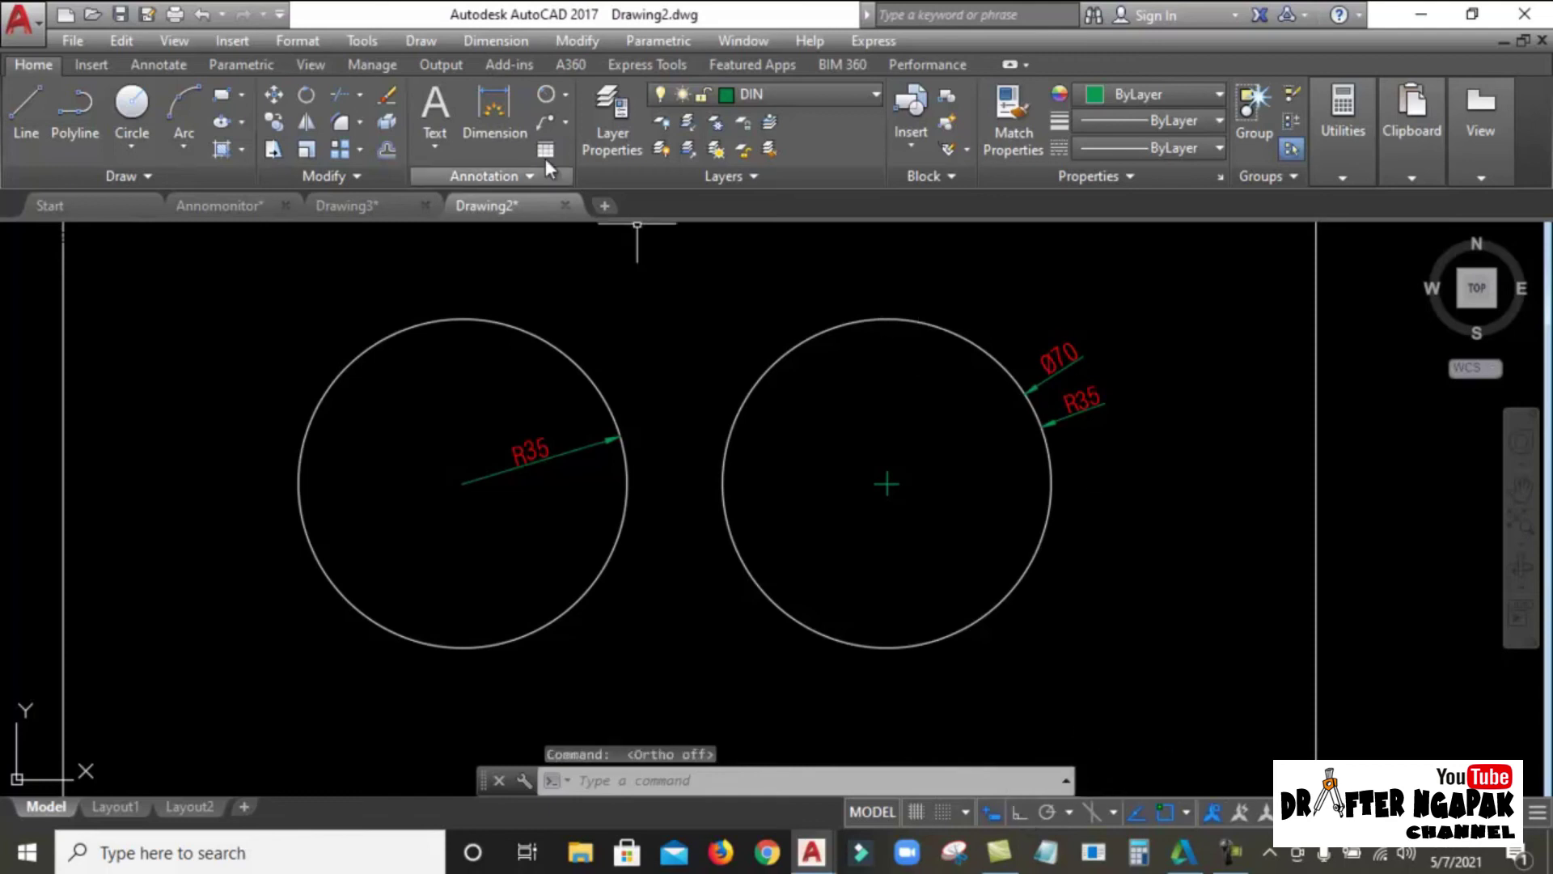
left_click(550, 97)
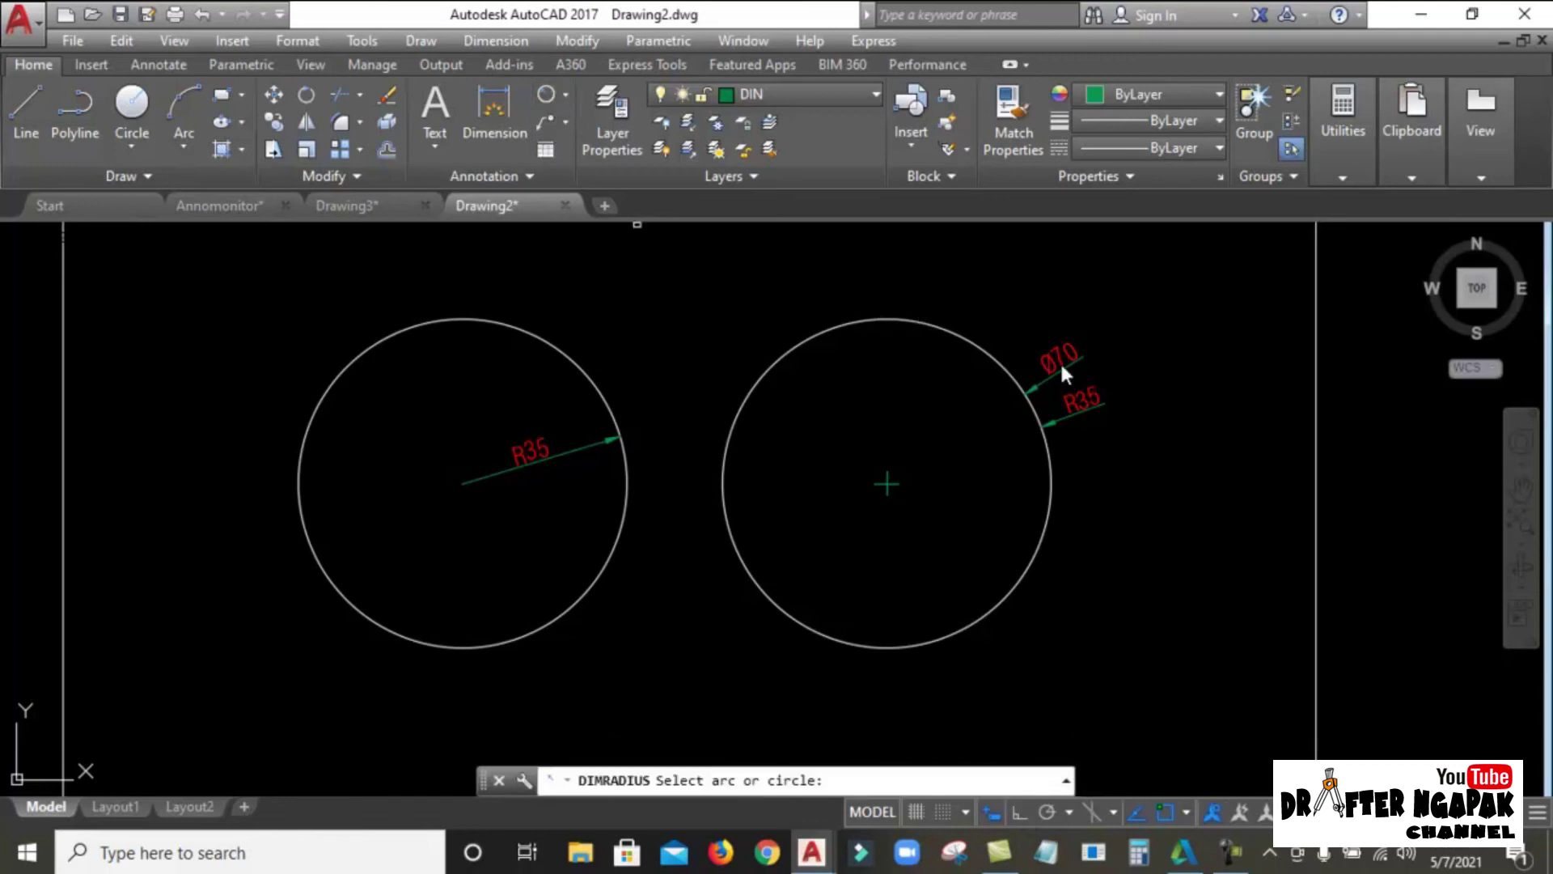
left_click(1052, 472)
left_click(1087, 454)
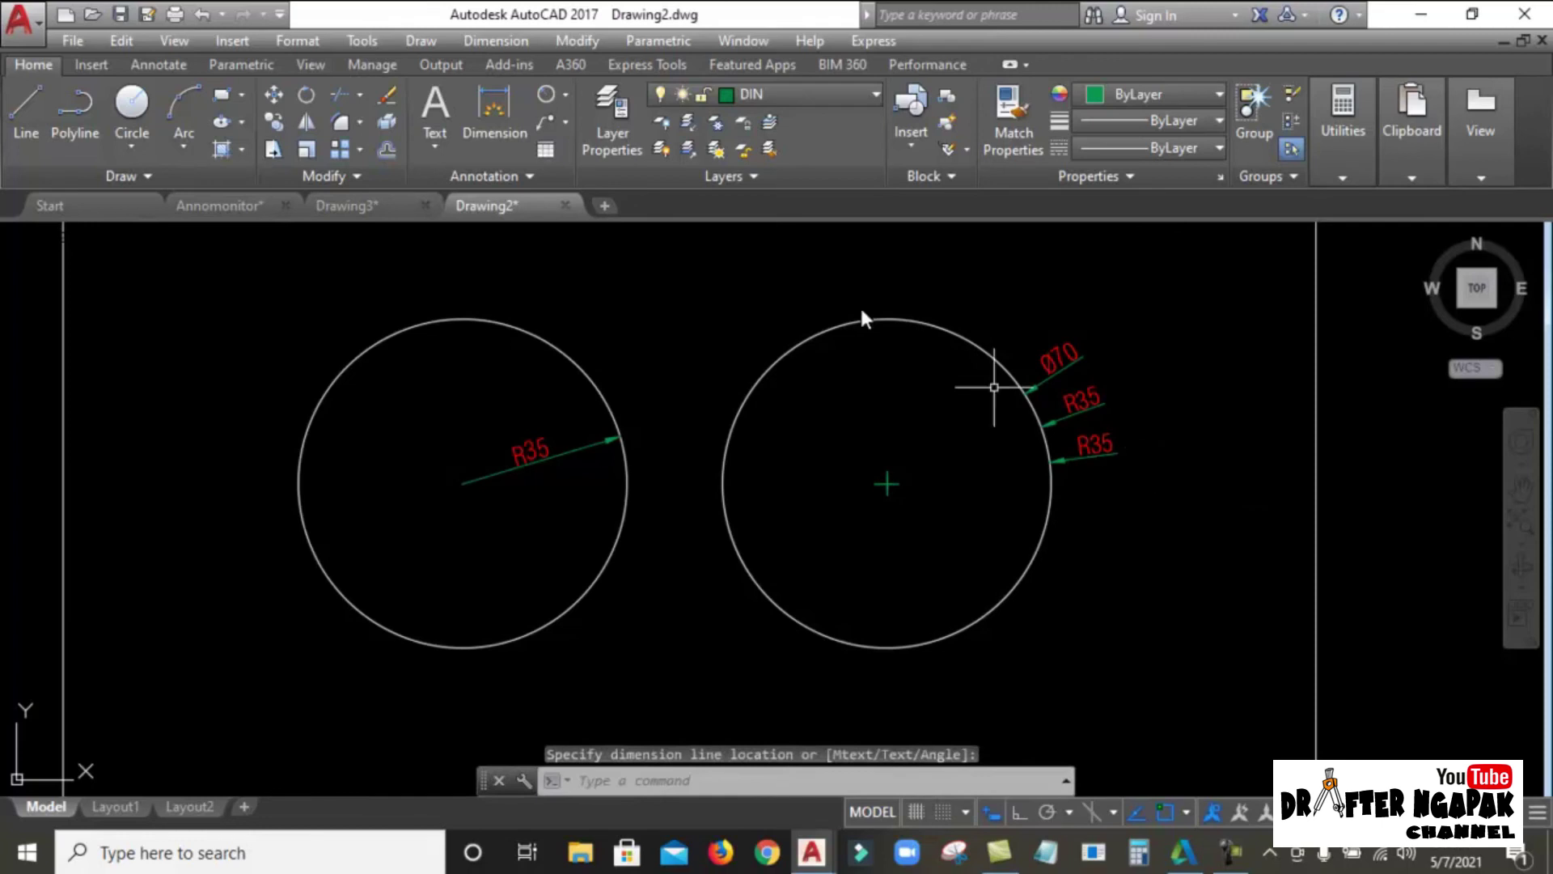
Step: Add a final Ø70 diameter label at the stack's bottom and reopen the dimension styles
left_click(565, 95)
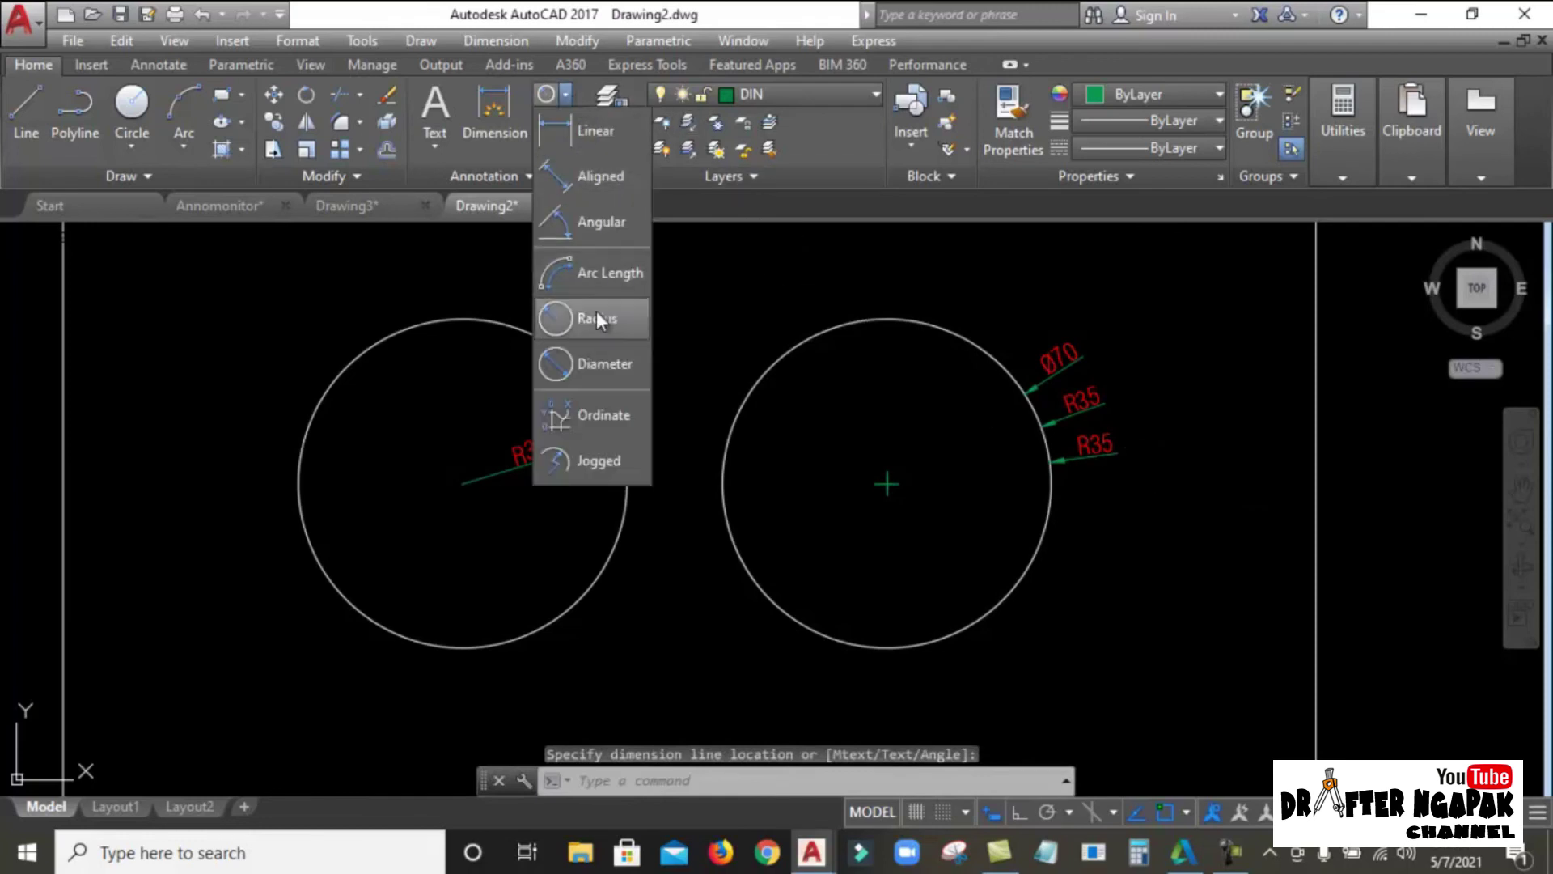
left_click(582, 358)
left_click(1051, 498)
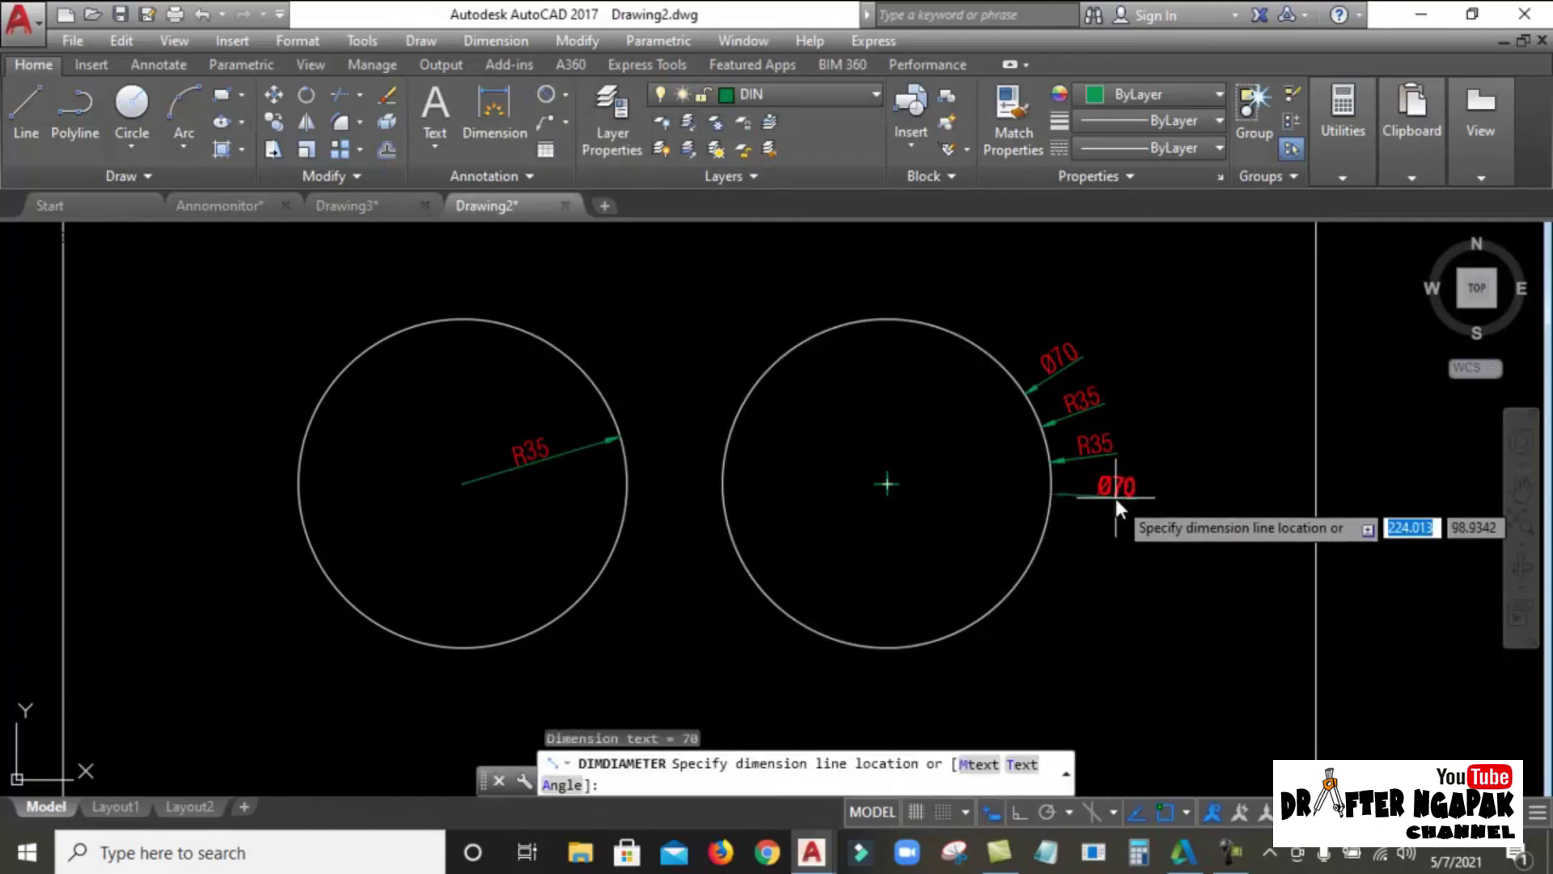
left_click(1105, 496)
middle_click_drag(807, 420, 846, 415)
left_click(1069, 399)
key("Return")
left_click(1088, 445)
type("d")
key("Return")
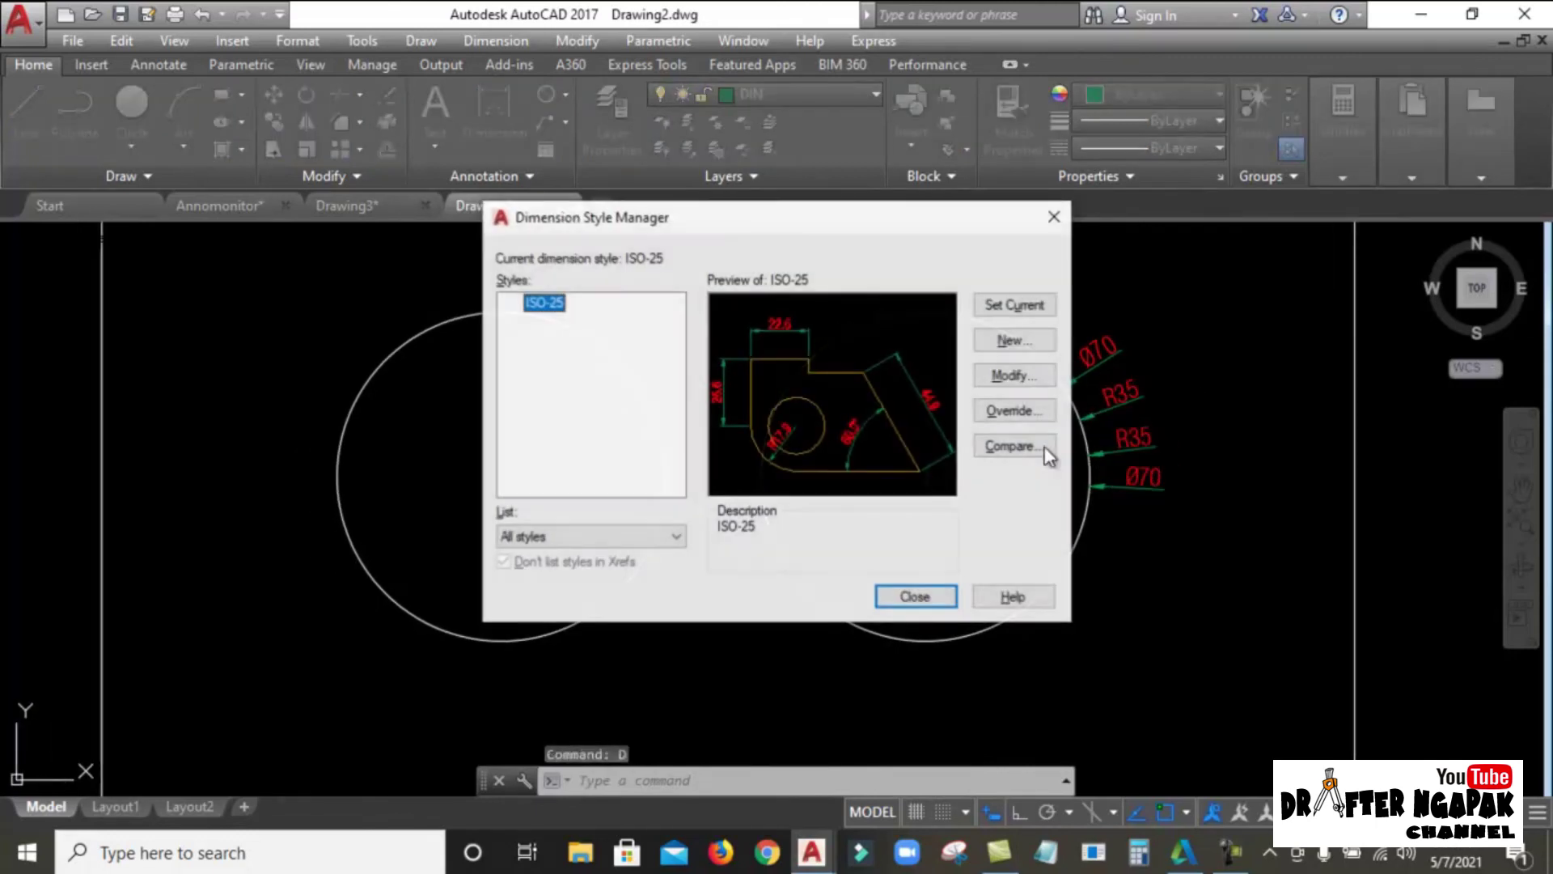
Step: In ISO-25's fine tuning, disable manual text placement and enable dimension lines between extension lines
left_click(1007, 379)
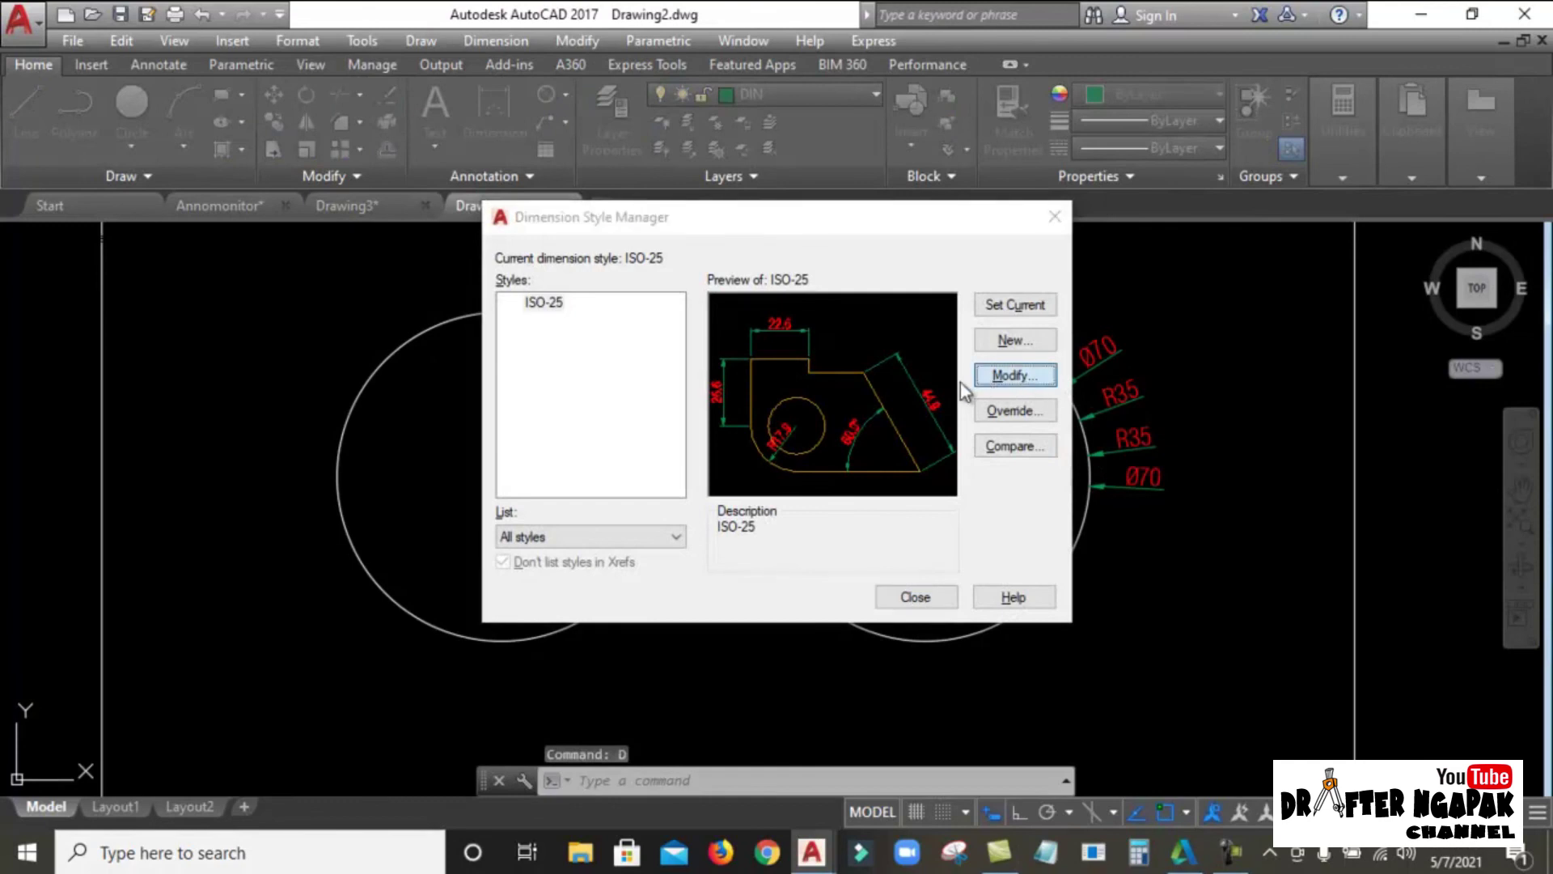
left_click(823, 539)
left_click(822, 566)
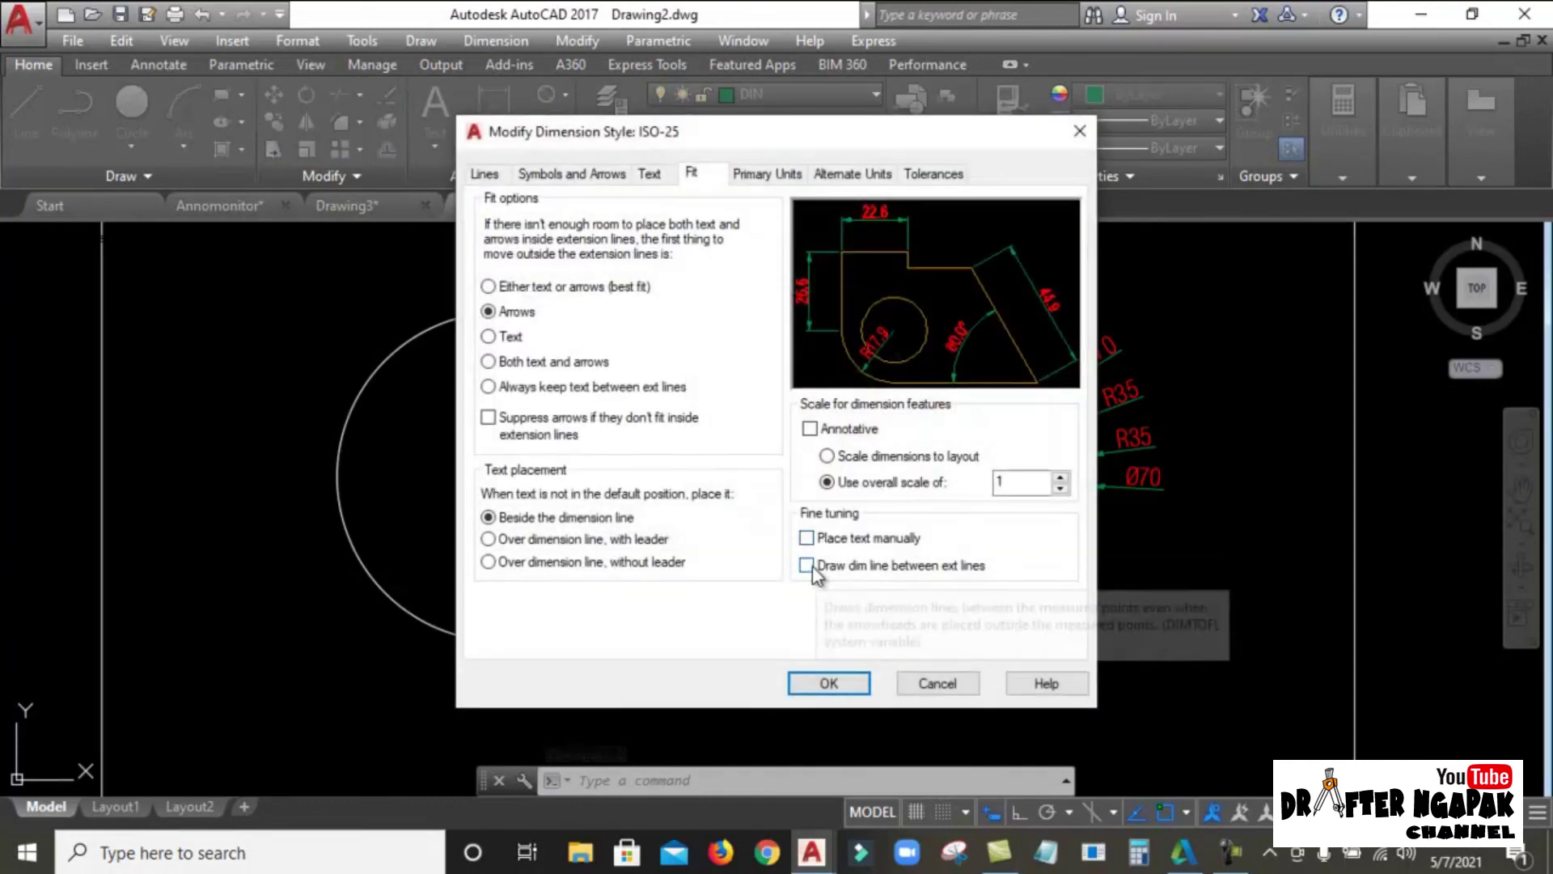
left_click(829, 684)
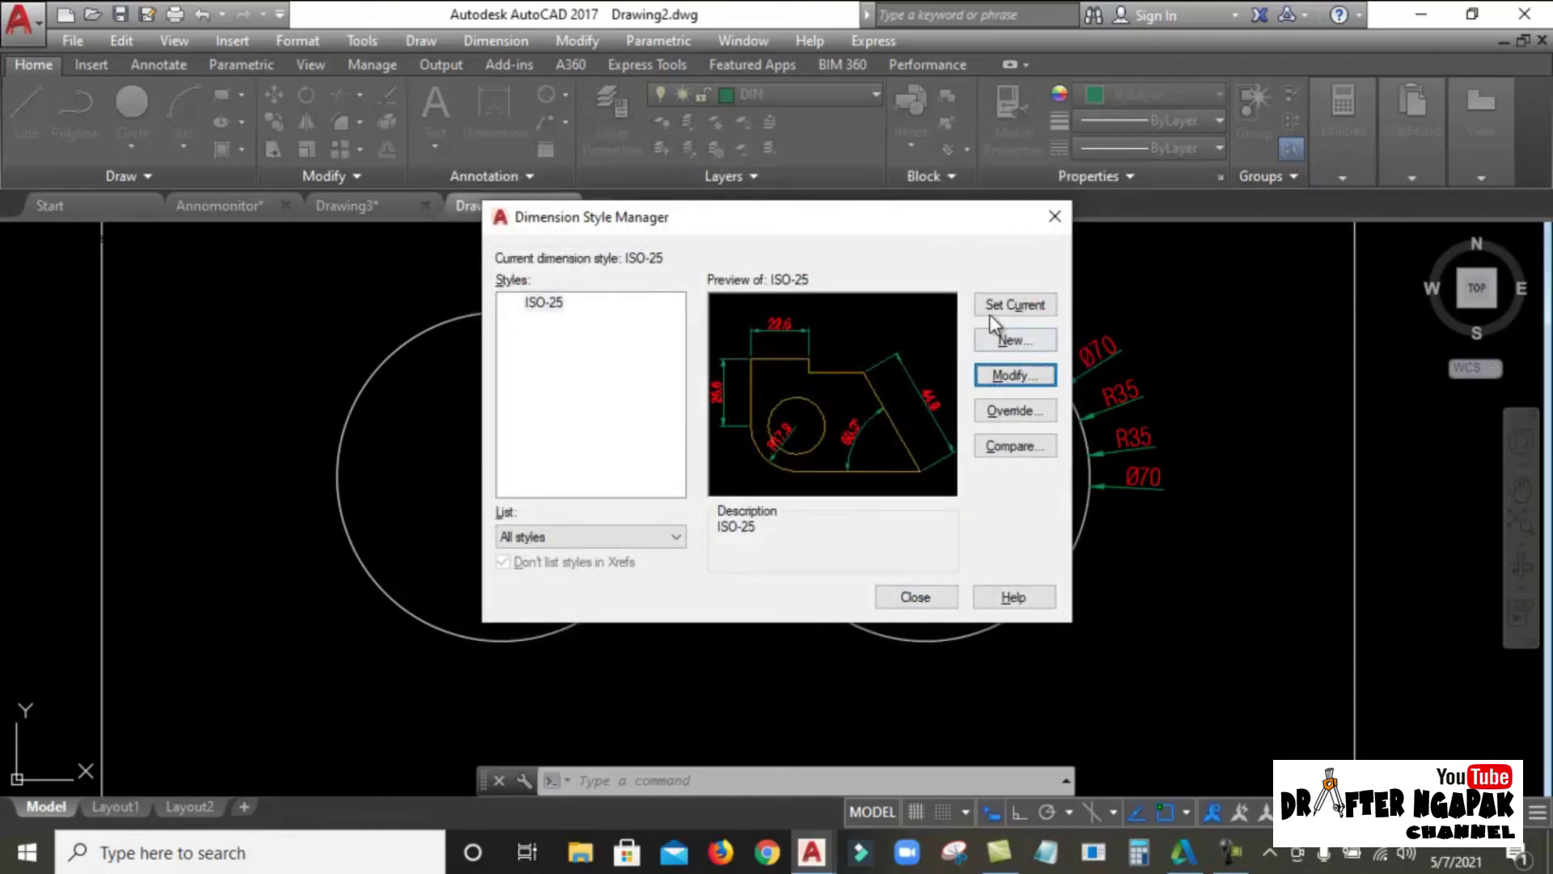
left_click(916, 596)
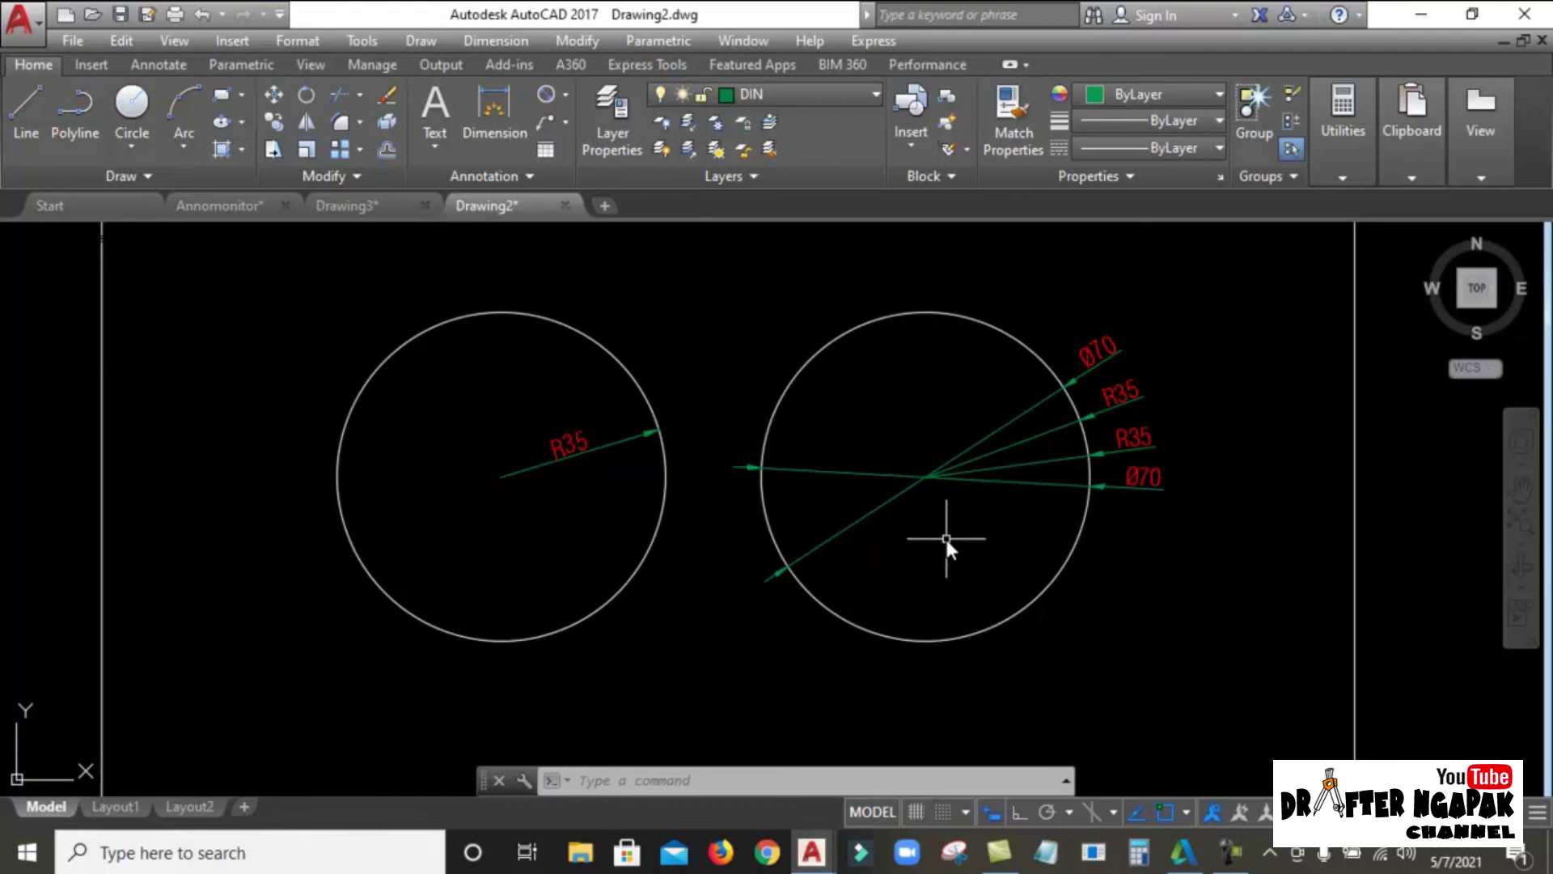
Step: Undo the style update so no dimension lines cross the right circle
type("u")
key("Return")
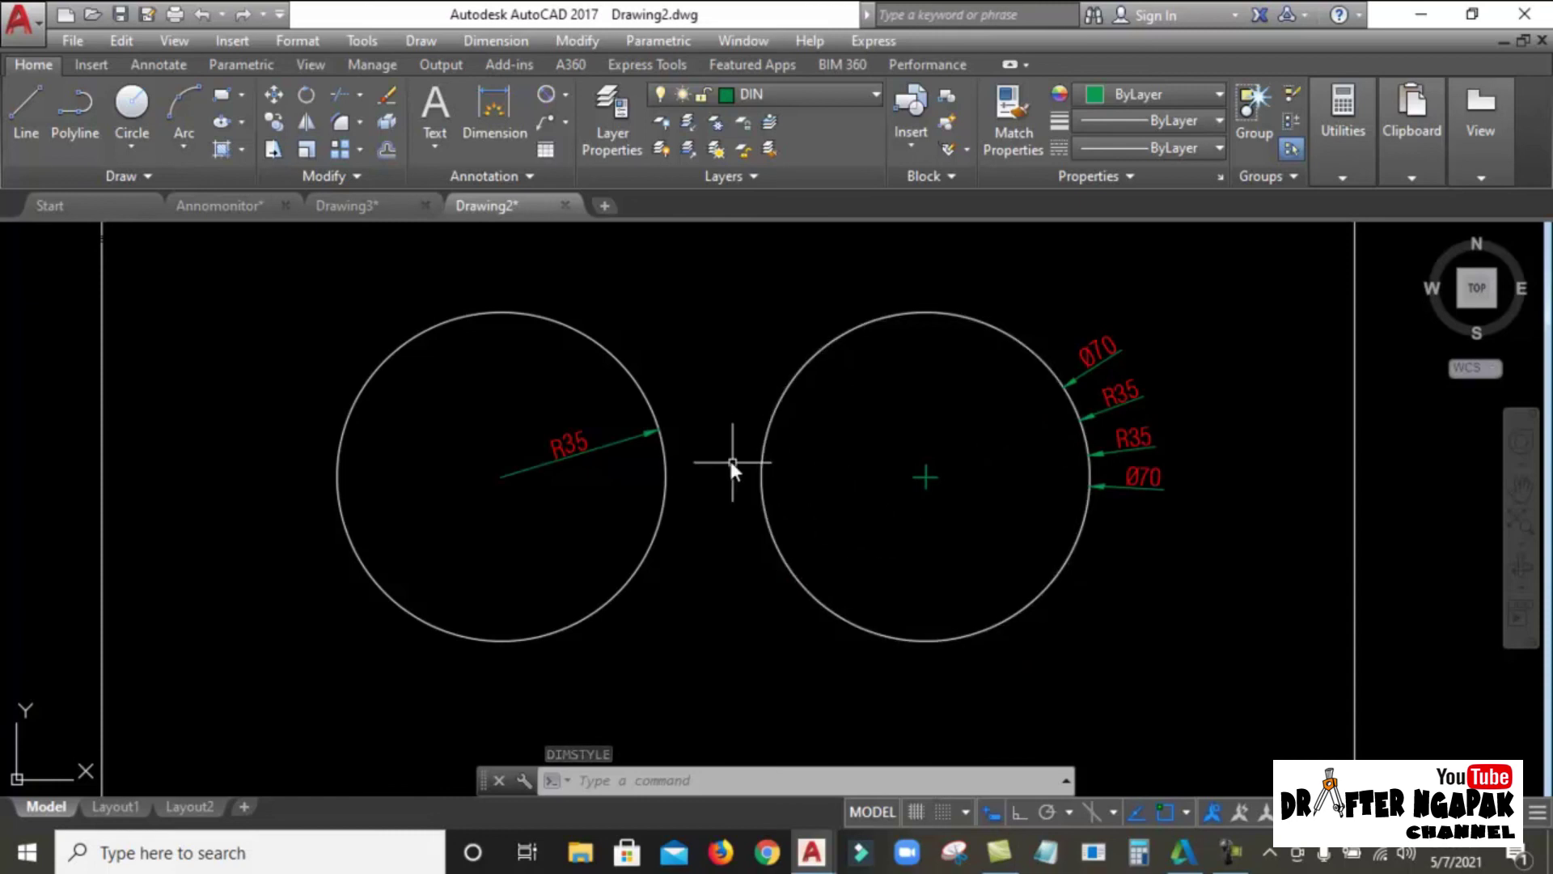
middle_click_drag(732, 462, 792, 478)
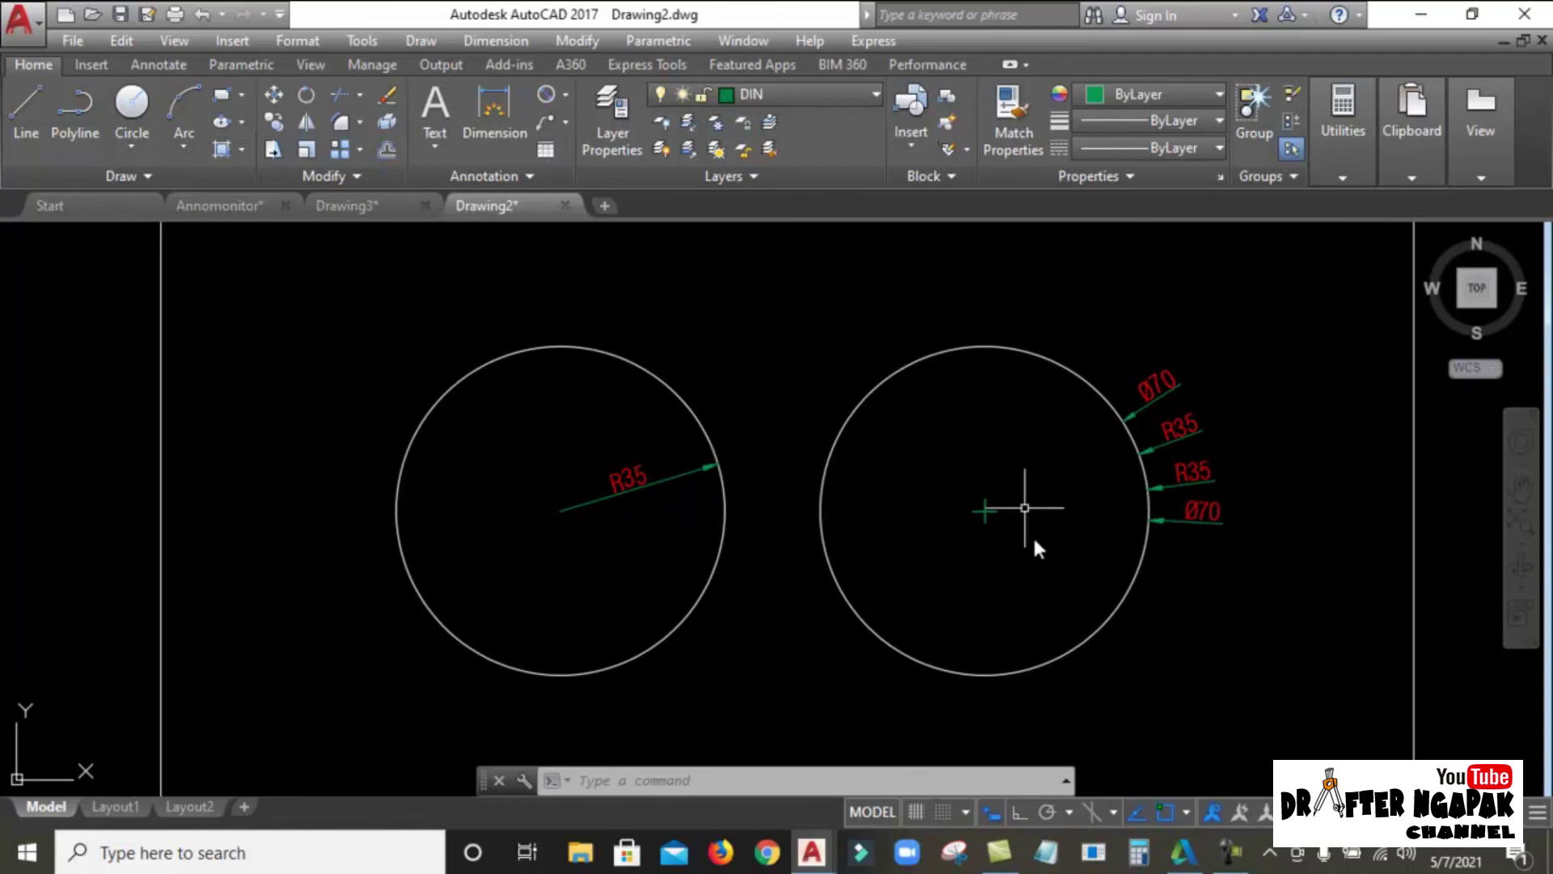
middle_click_drag(759, 464, 769, 452)
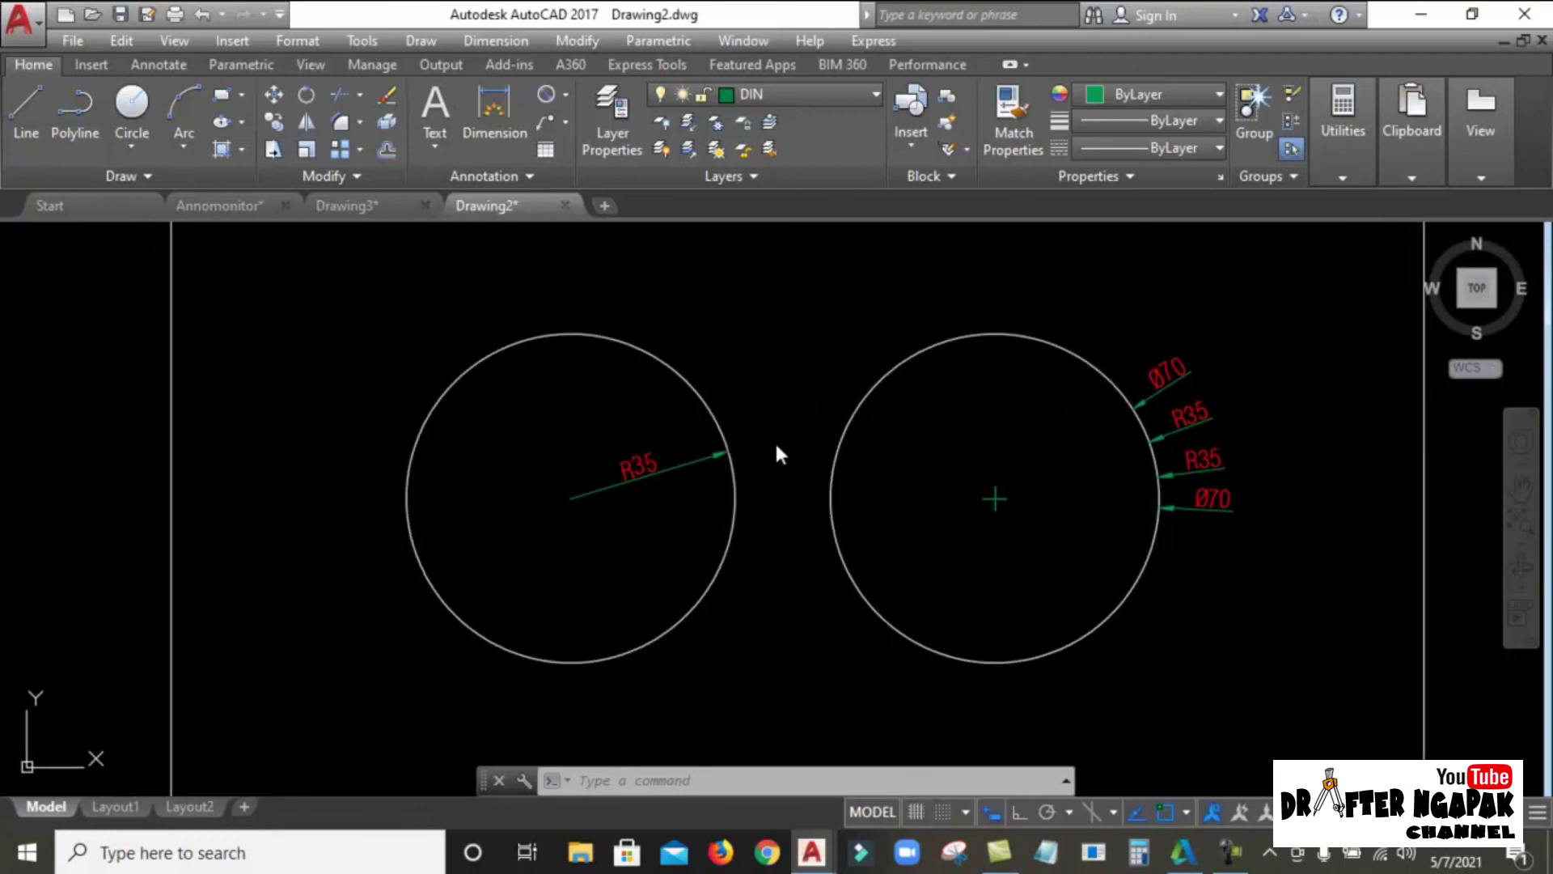